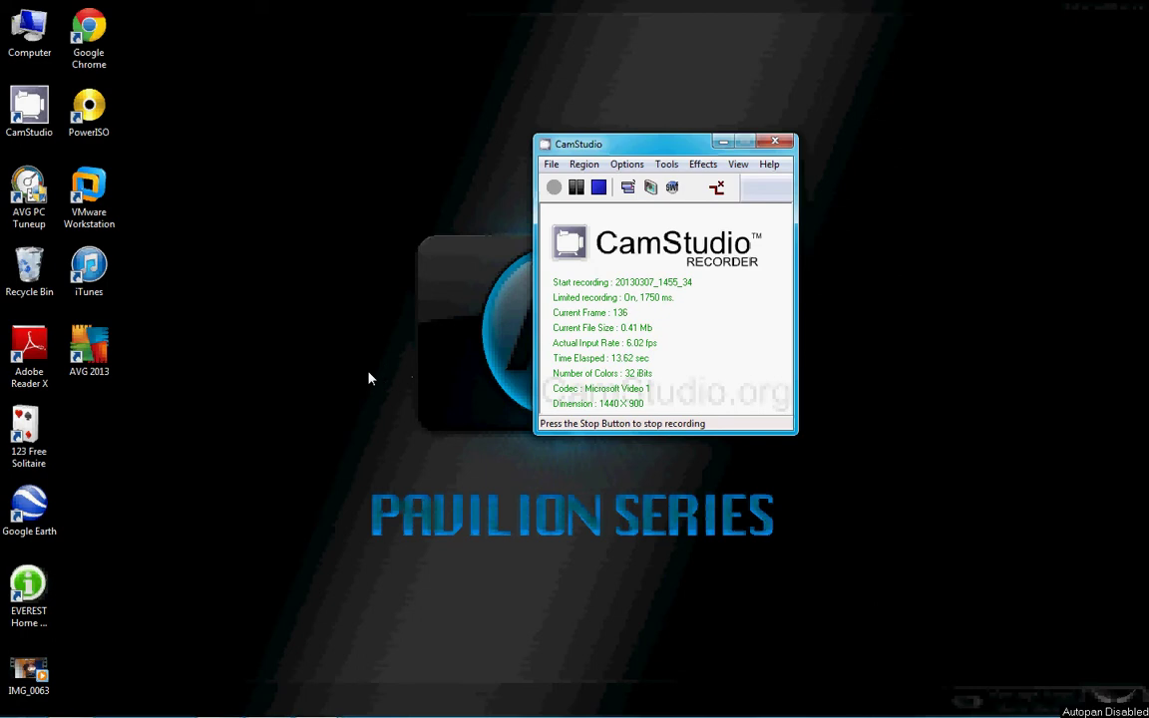
# Open Screen Resolution, try 1280 × 800 and 800 × 600, then return to 1440 × 900
pyautogui.rightClick(369, 375)
pyautogui.click(439, 561)
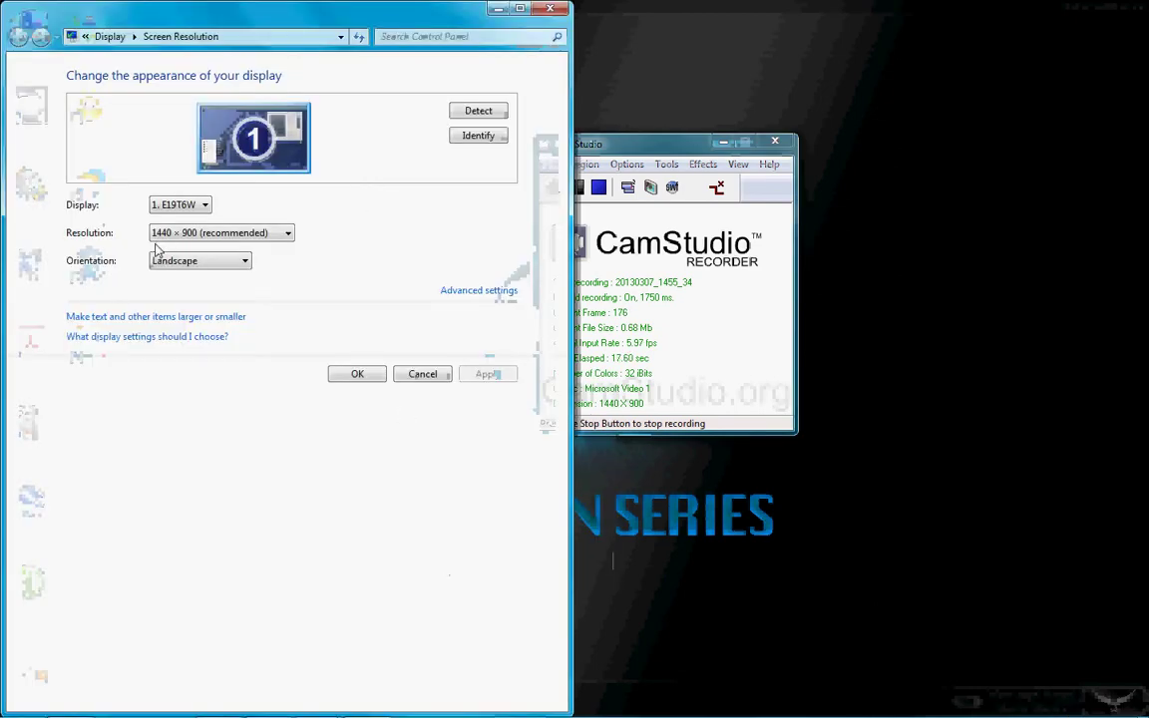
pyautogui.click(210, 236)
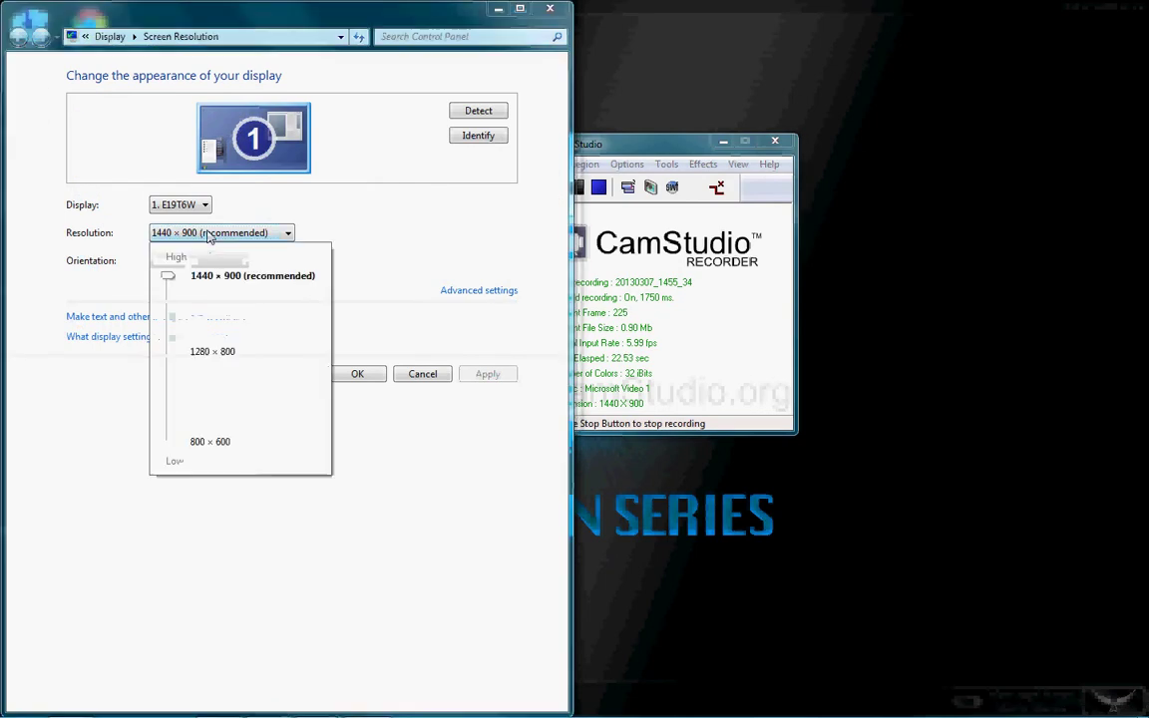
pyautogui.click(172, 355)
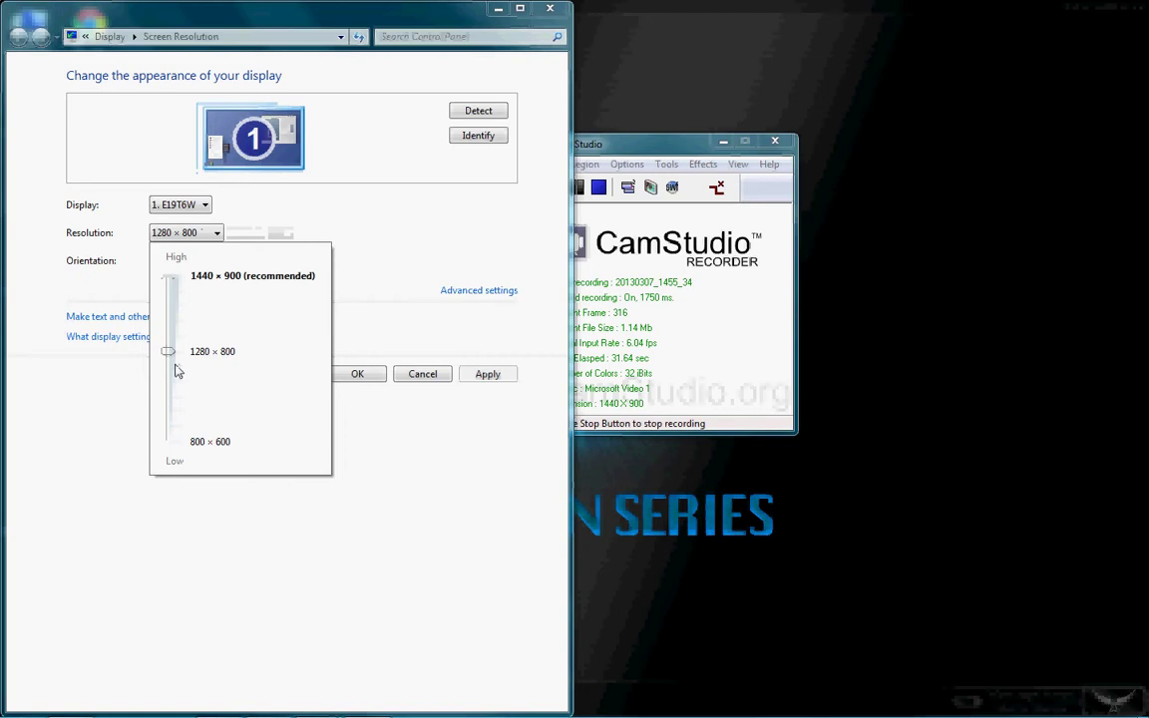
pyautogui.click(167, 443)
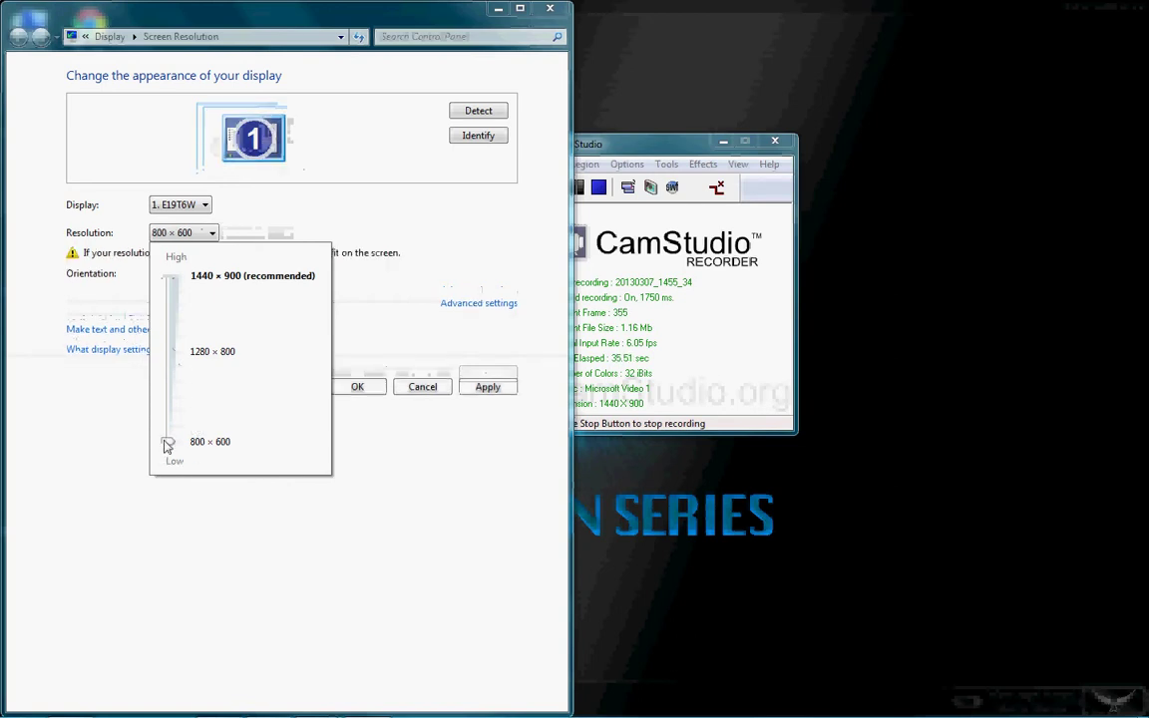
pyautogui.click(175, 284)
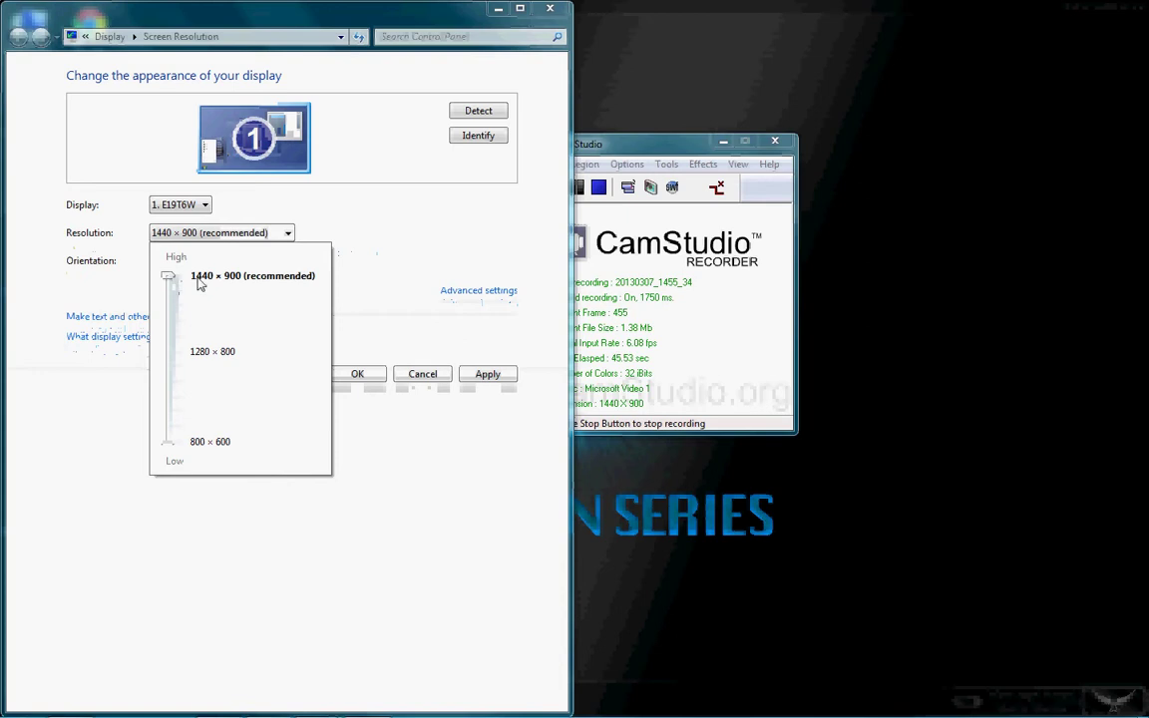
pyautogui.click(357, 244)
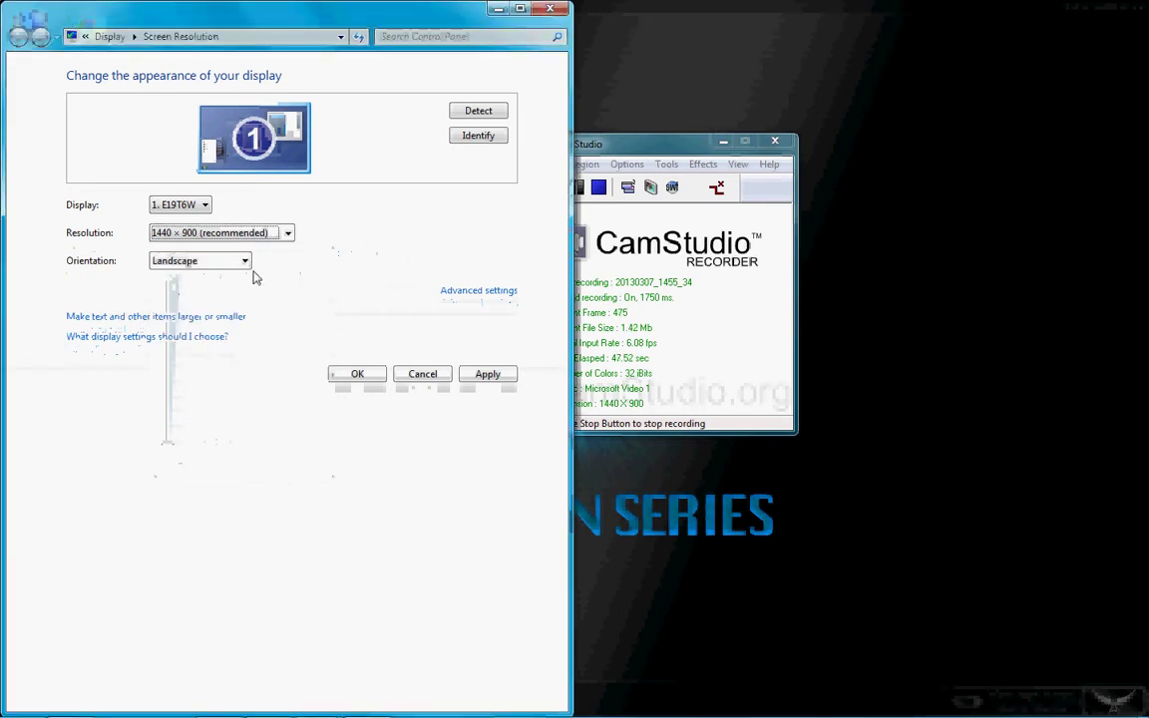
# Check the Orientation and Display lists, leaving Landscape and display E19T6W unchanged
pyautogui.click(214, 261)
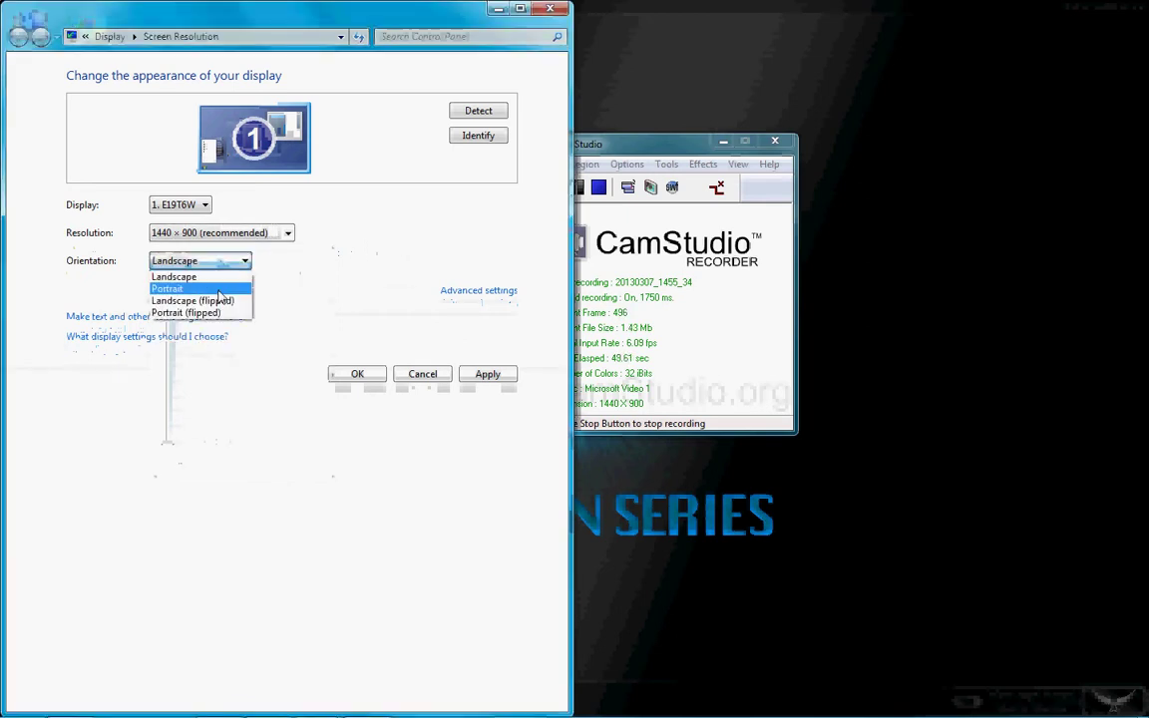
pyautogui.click(326, 299)
pyautogui.click(180, 204)
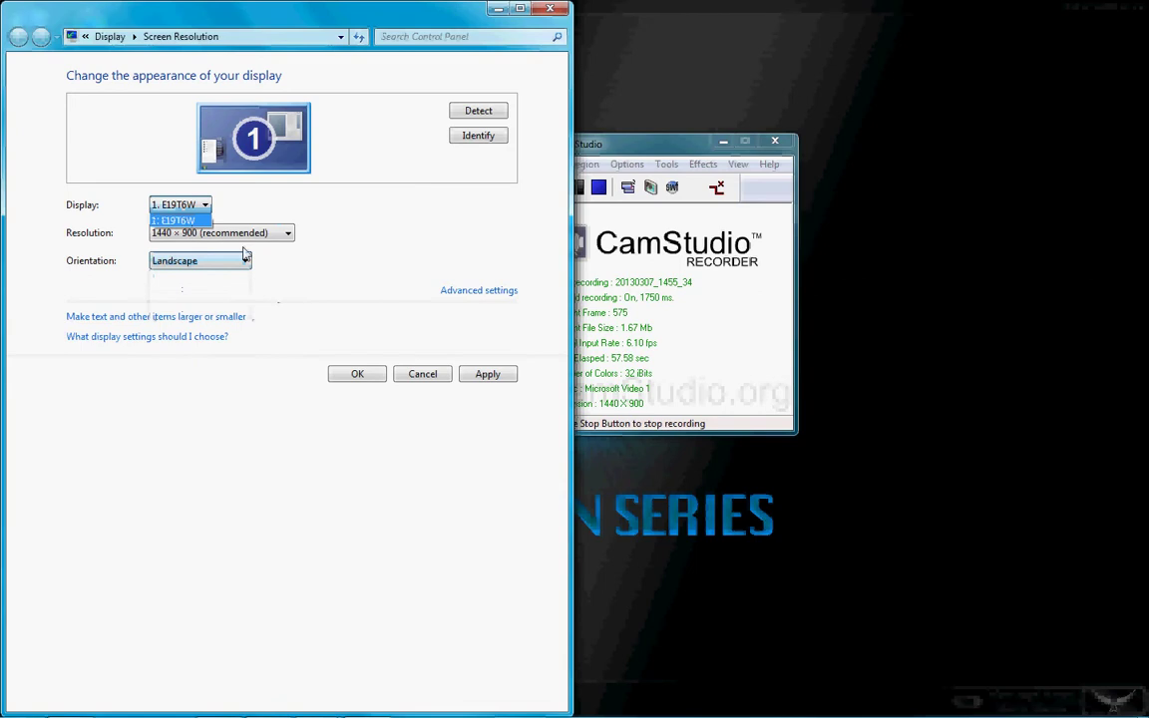
pyautogui.click(329, 299)
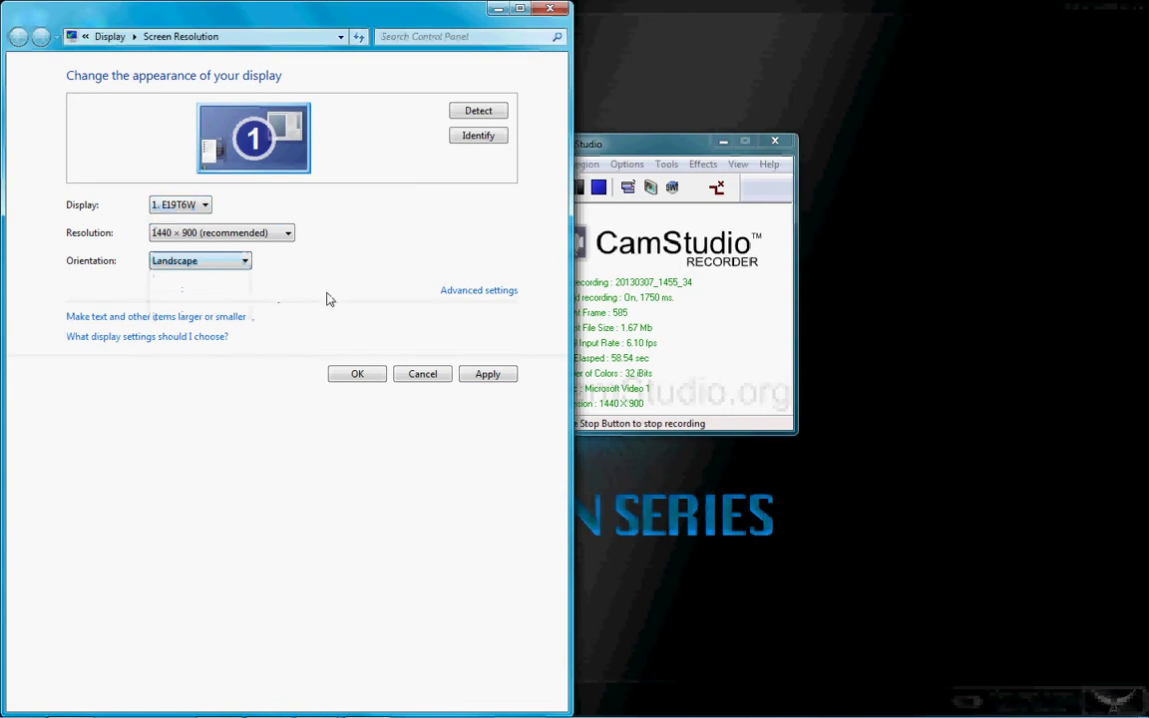
# Open the adapter's Advanced settings and launch Color Management from its Color Management tab
pyautogui.click(459, 292)
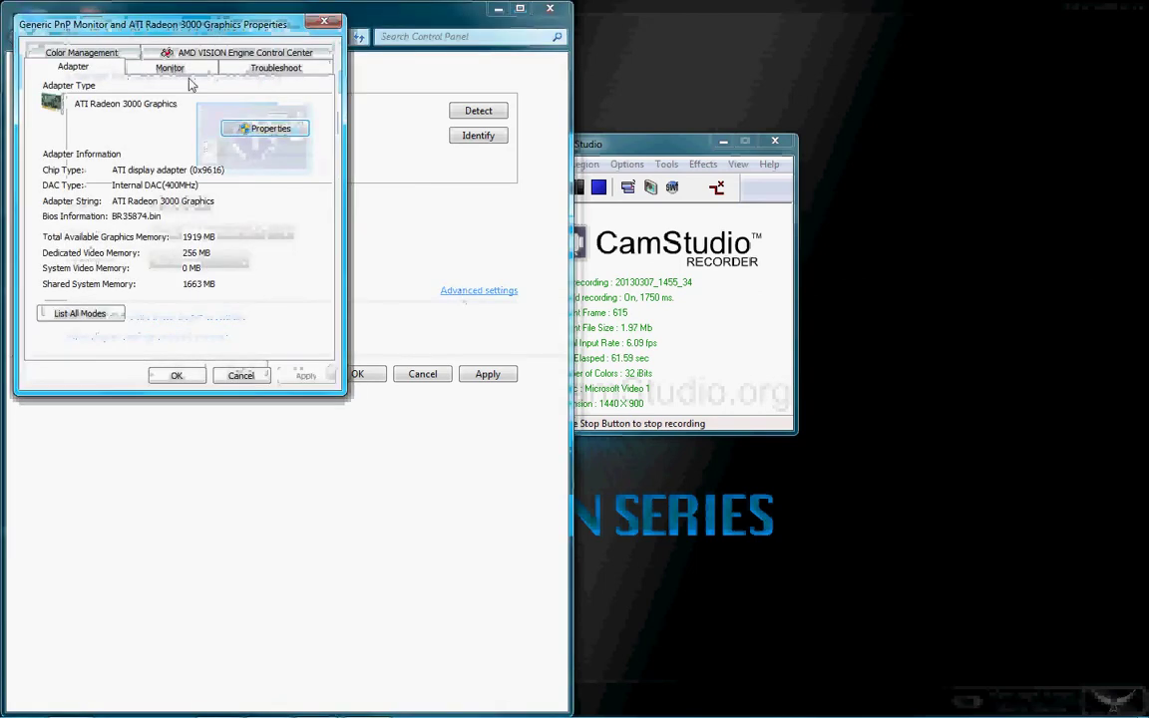
pyautogui.click(81, 52)
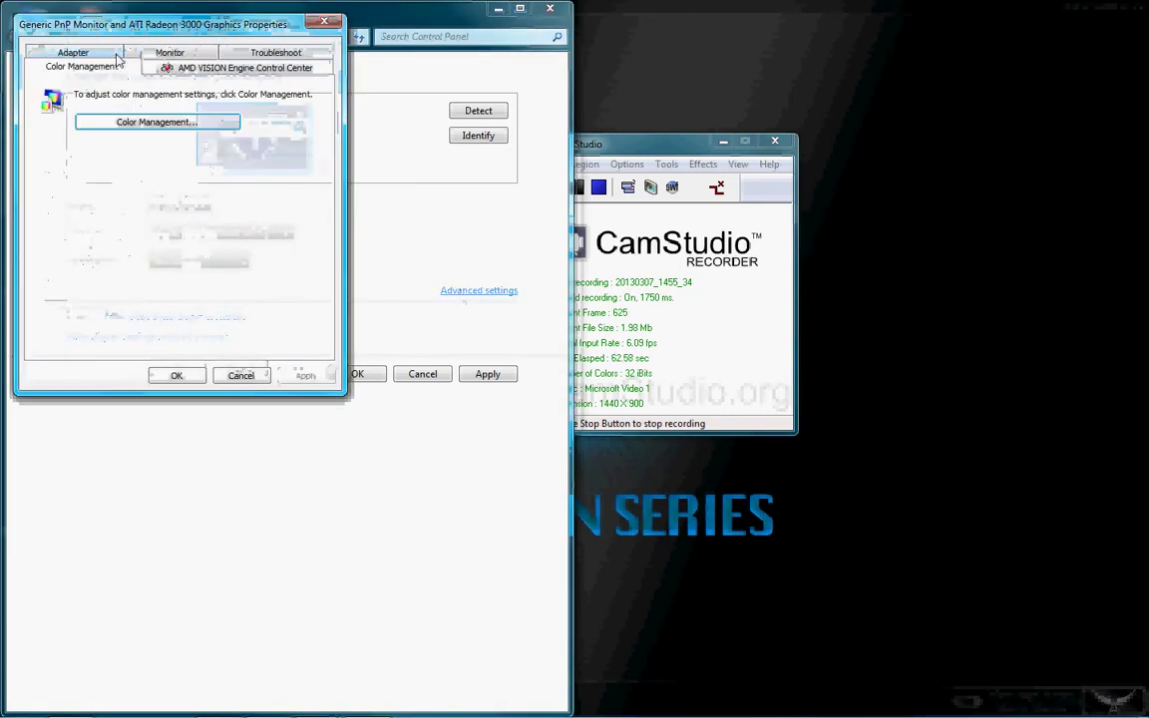
pyautogui.click(155, 121)
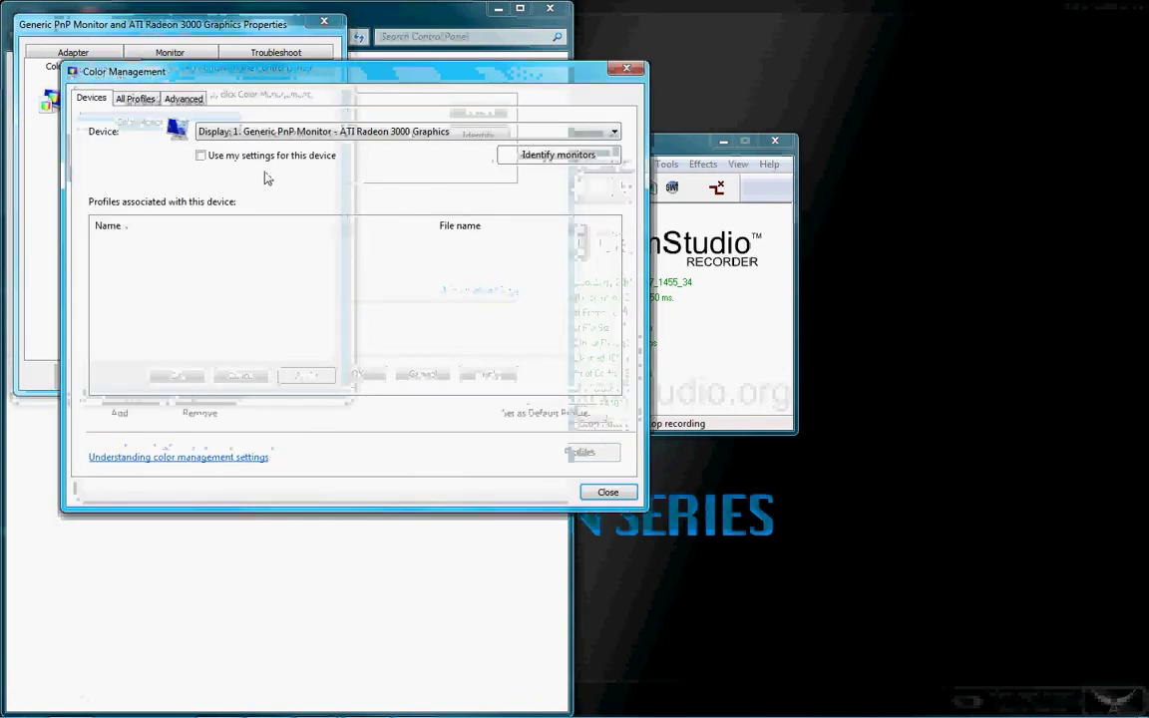
# Browse the device list keeping Display 1, view All Profiles and Advanced, then close Color Management
pyautogui.click(464, 135)
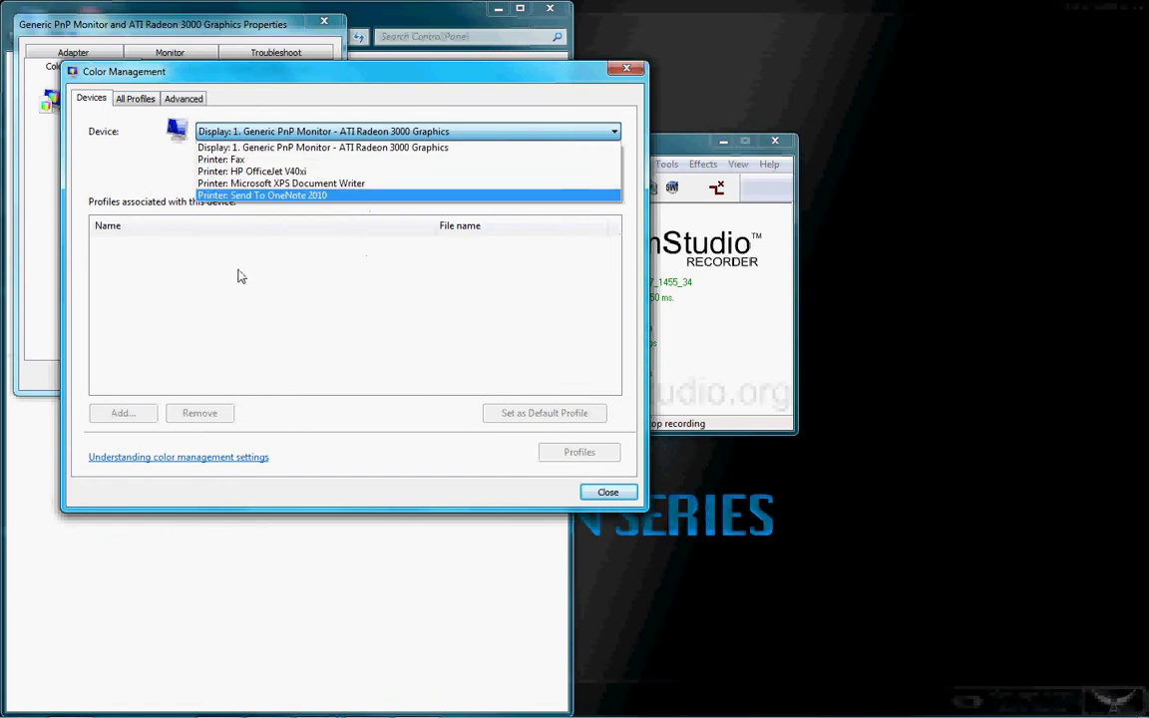
pyautogui.click(181, 104)
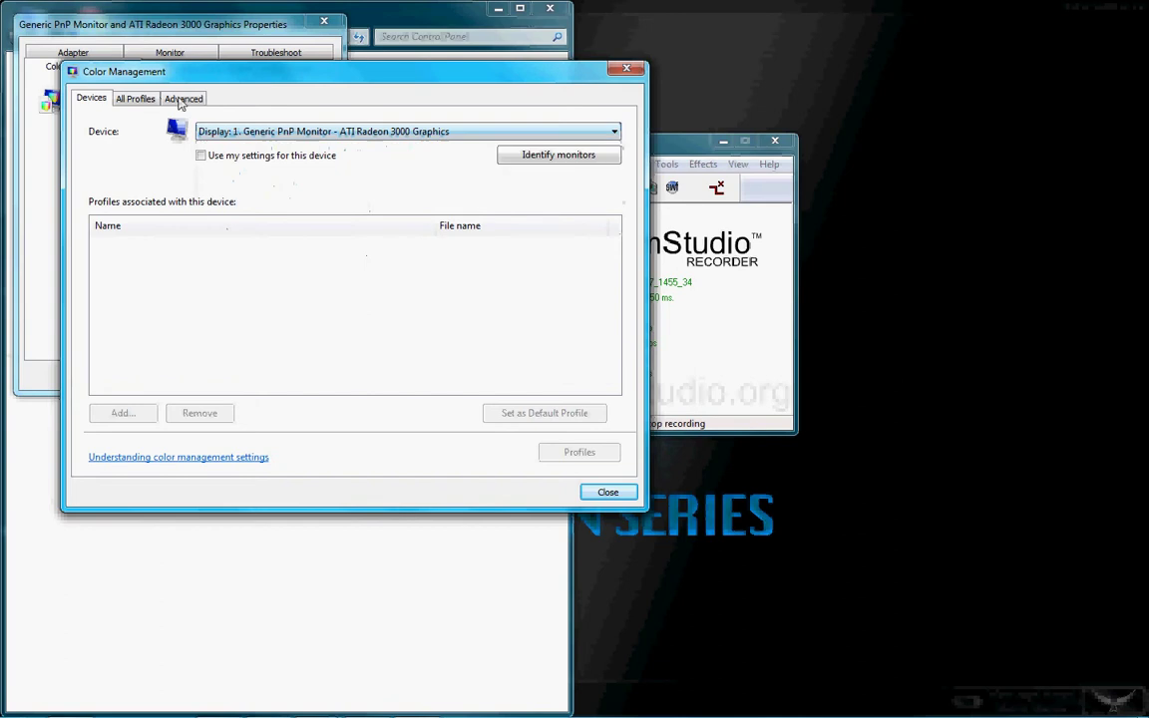
pyautogui.click(455, 138)
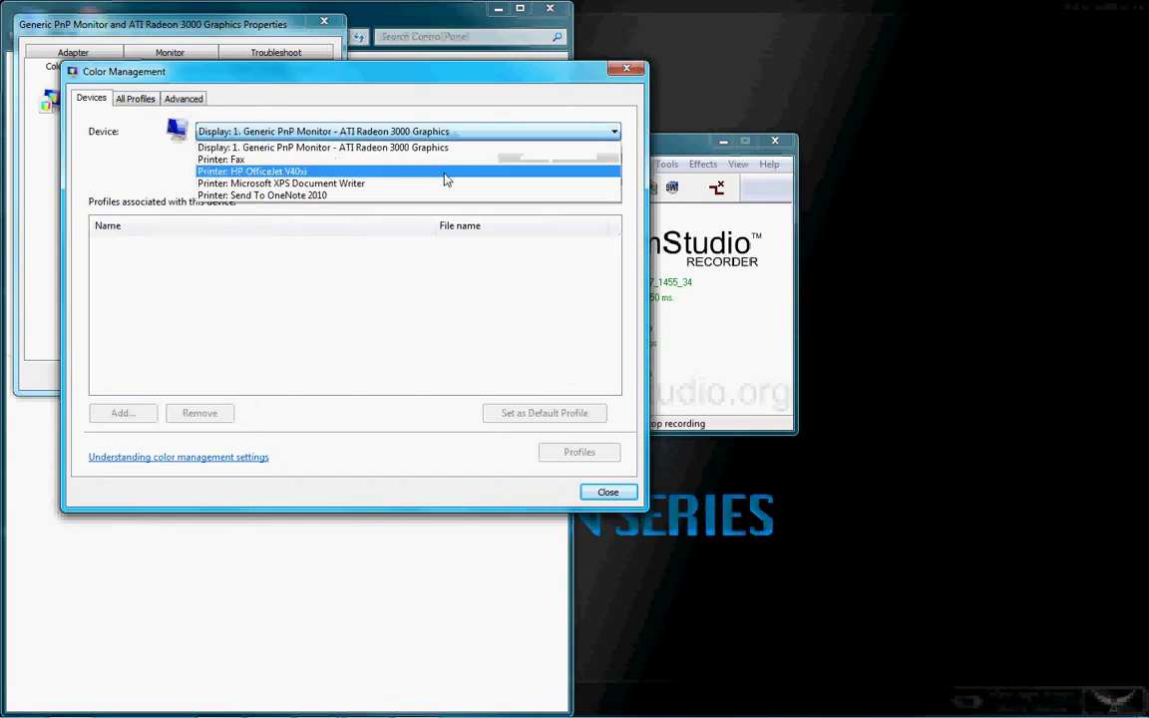
pyautogui.click(116, 93)
pyautogui.click(369, 134)
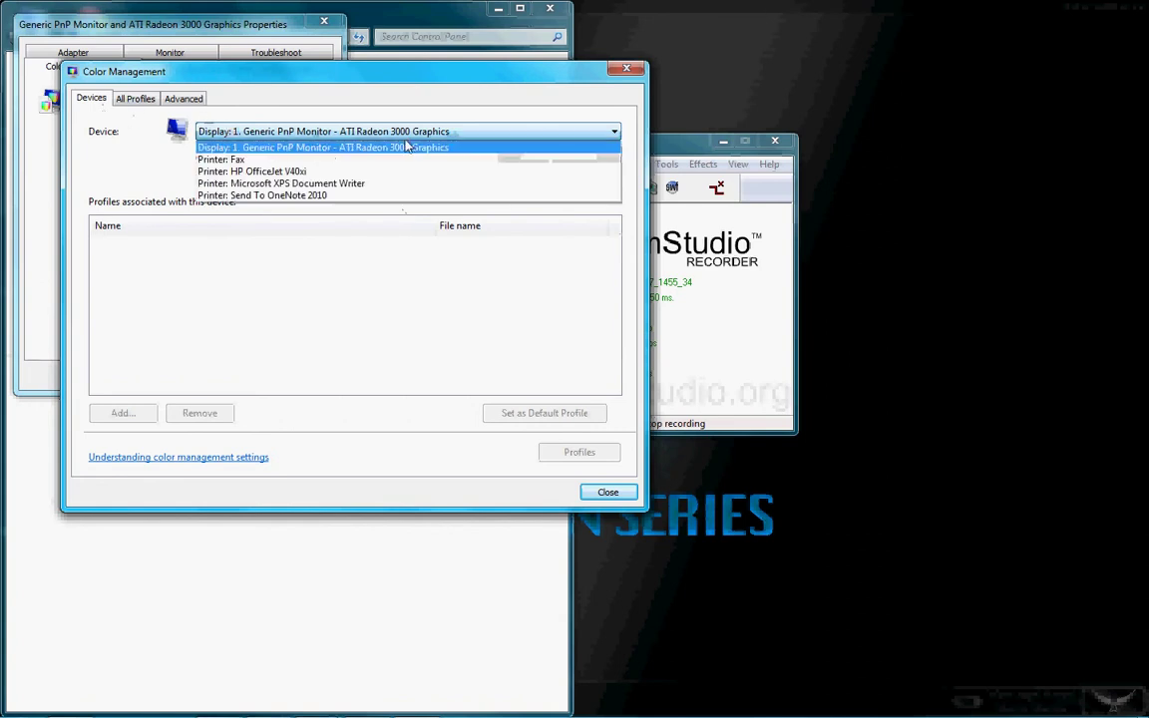
pyautogui.click(232, 285)
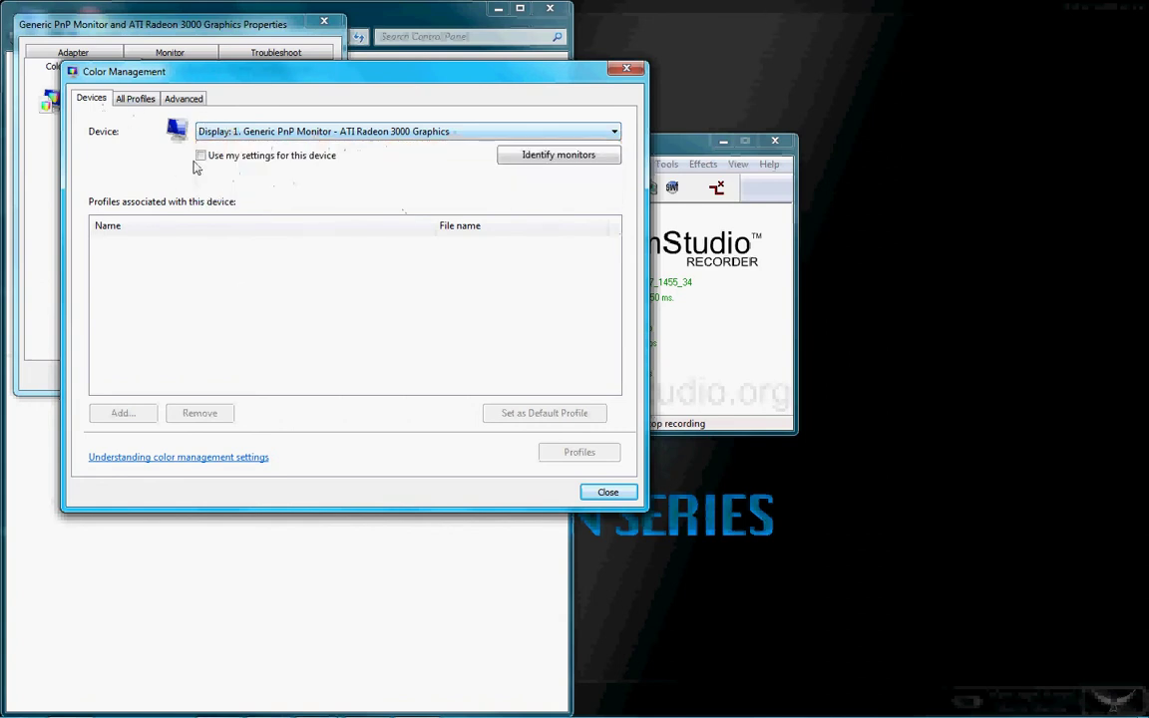
pyautogui.click(143, 94)
pyautogui.click(169, 100)
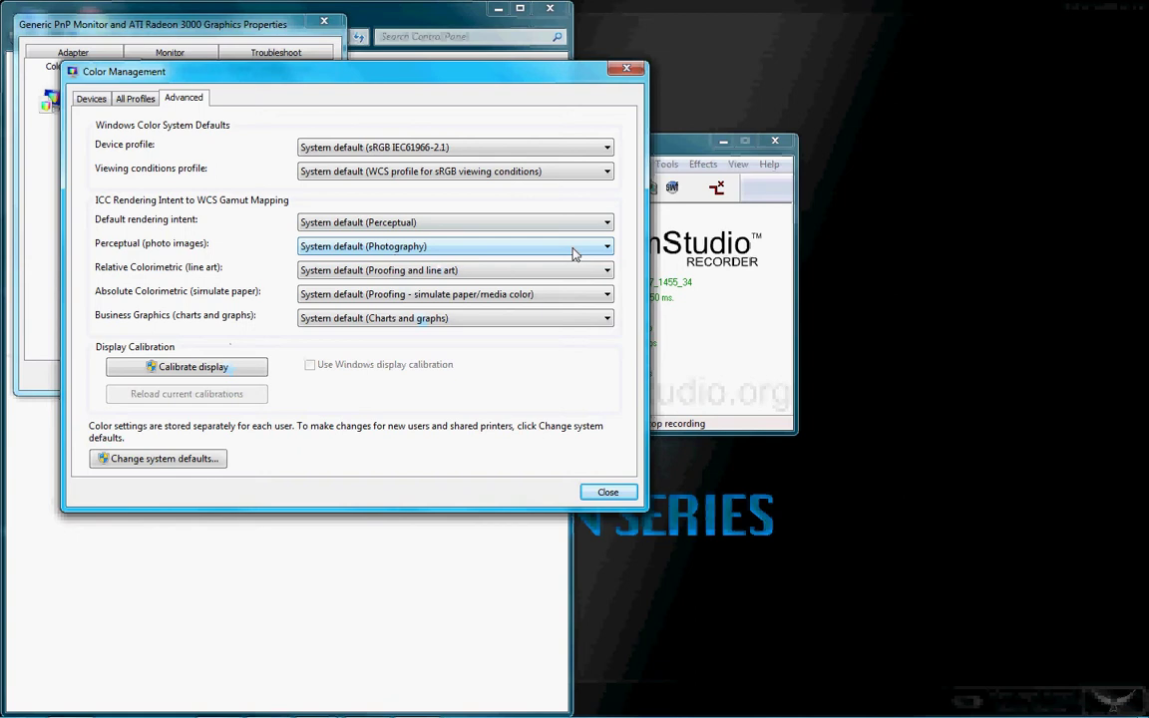
pyautogui.click(627, 68)
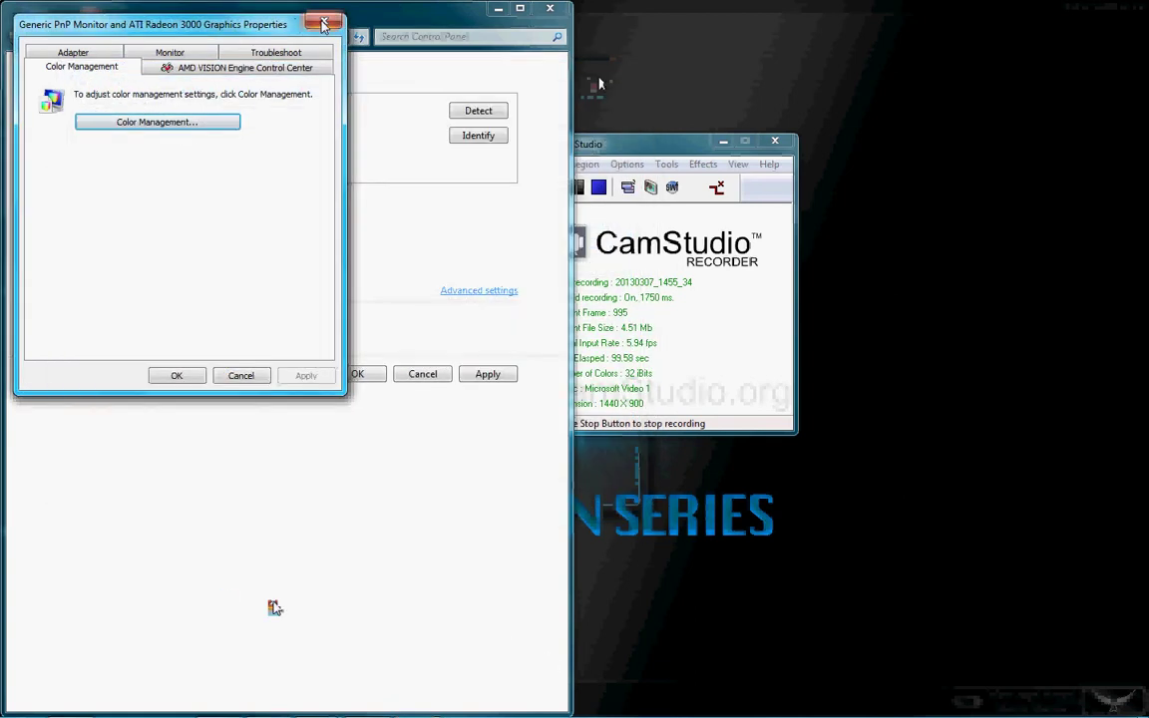
# Close the properties dialog, move the recorder aside, and reopen Advanced settings on the Monitor tab
pyautogui.press('Escape')
pyautogui.moveTo(589, 142); pyautogui.dragTo(681, 136)
pyautogui.click(447, 290)
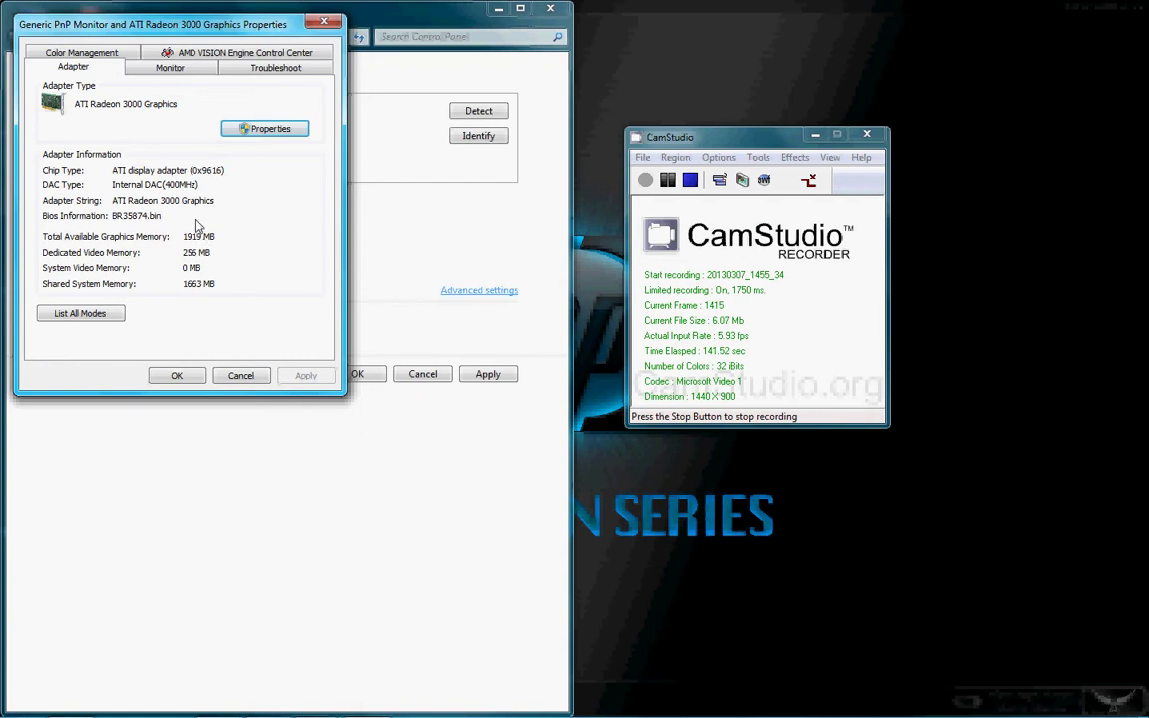
pyautogui.click(134, 70)
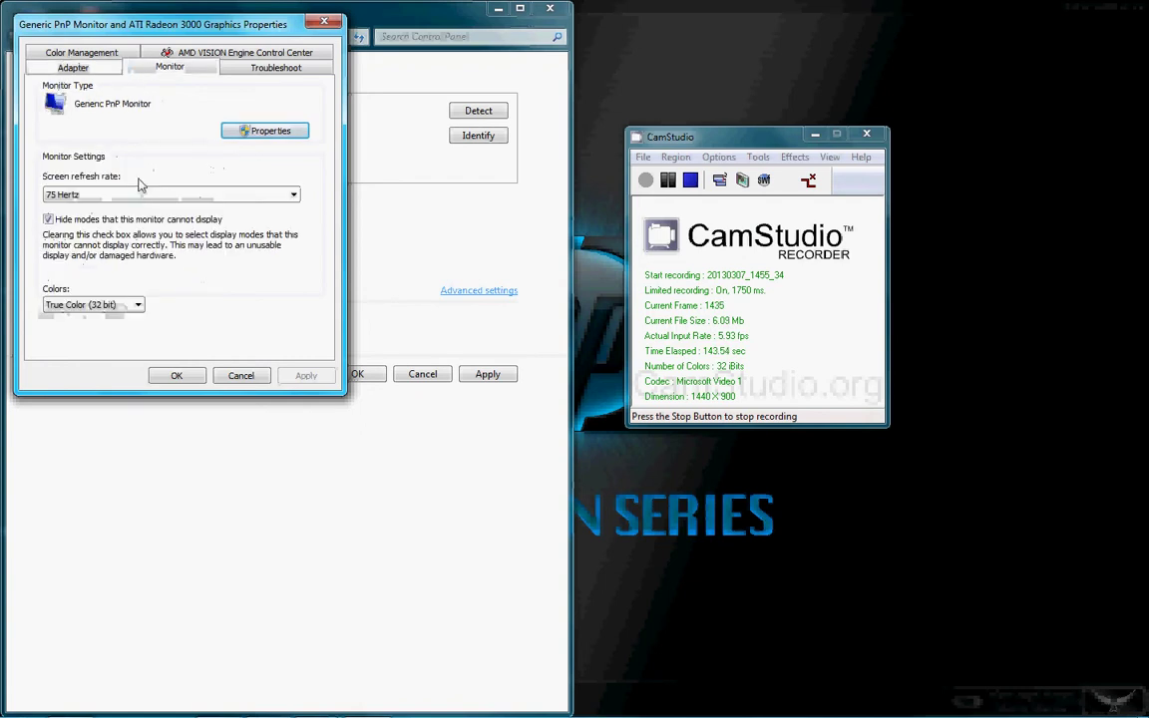
# Inspect the monitor's device properties and driver file details, then close them
pyautogui.click(264, 130)
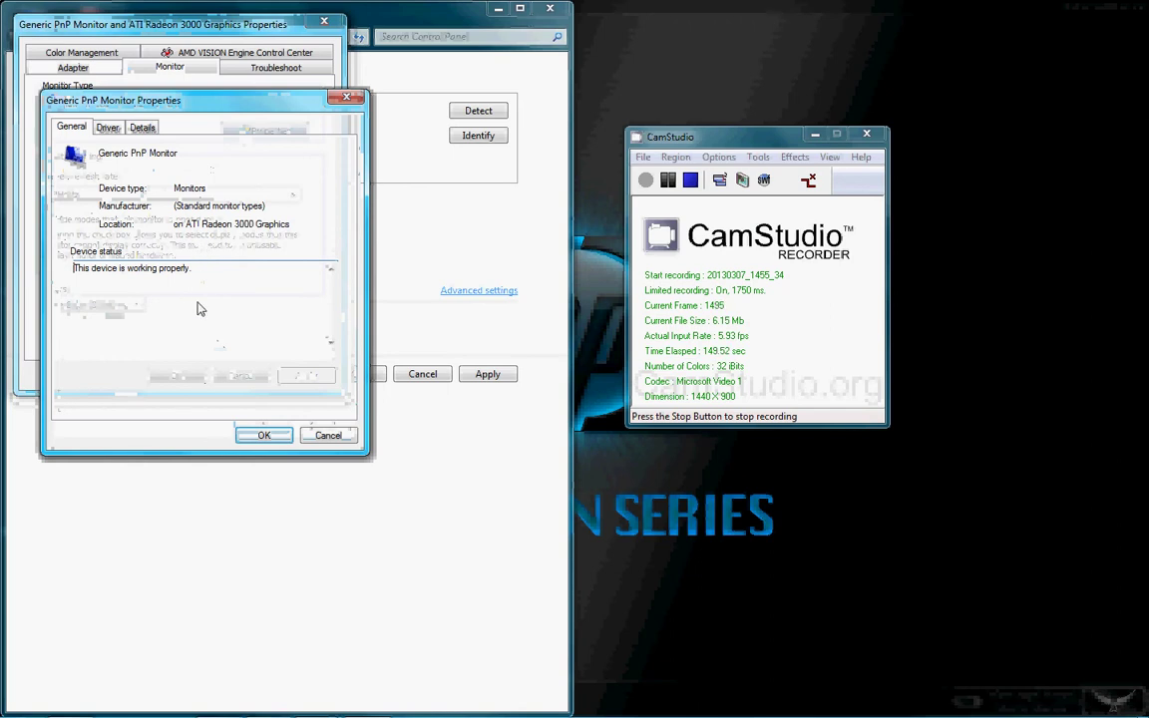
pyautogui.click(102, 130)
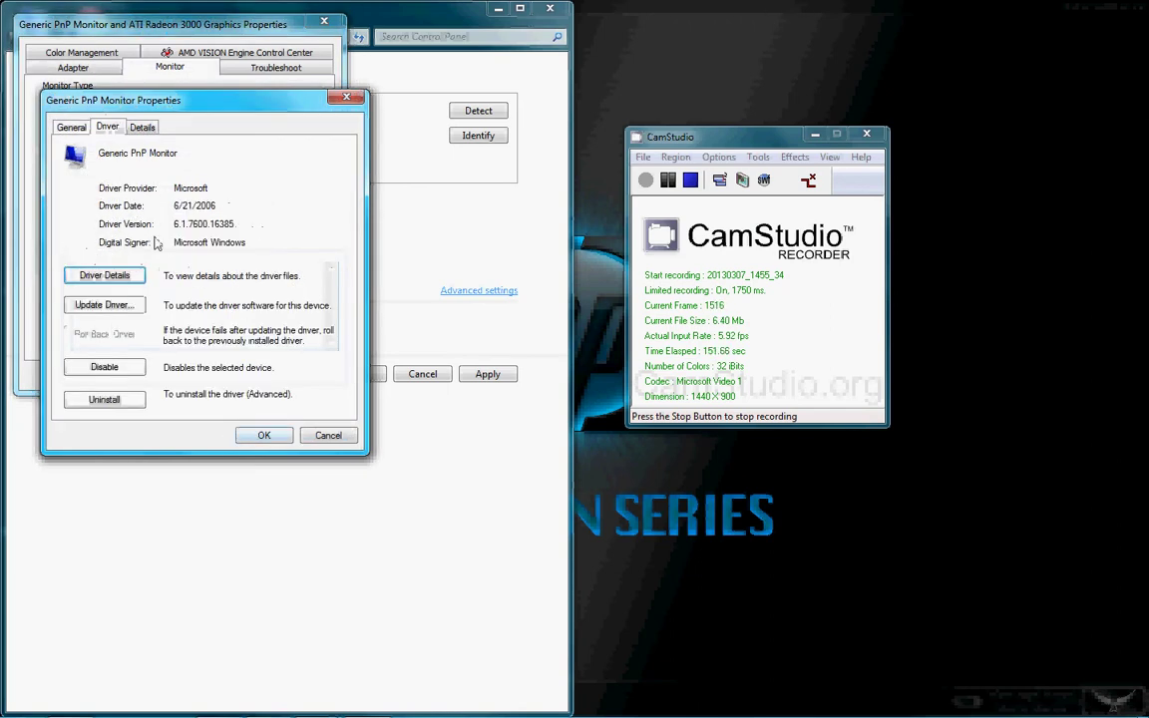
pyautogui.click(101, 274)
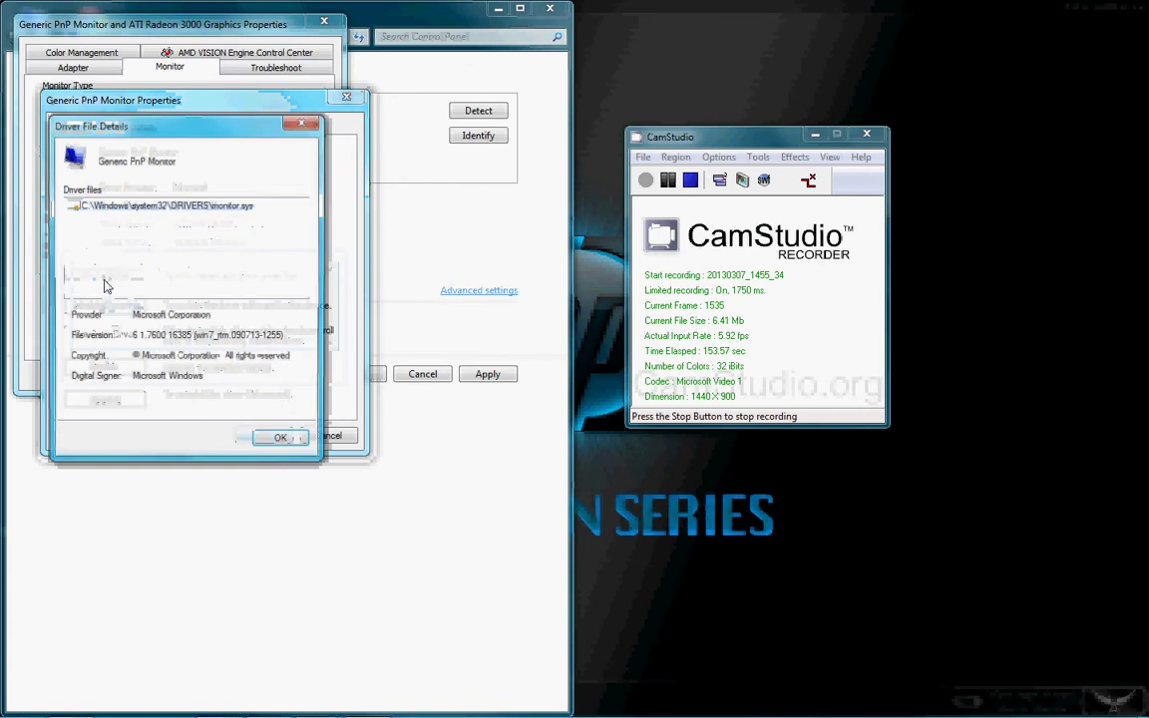
pyautogui.click(291, 121)
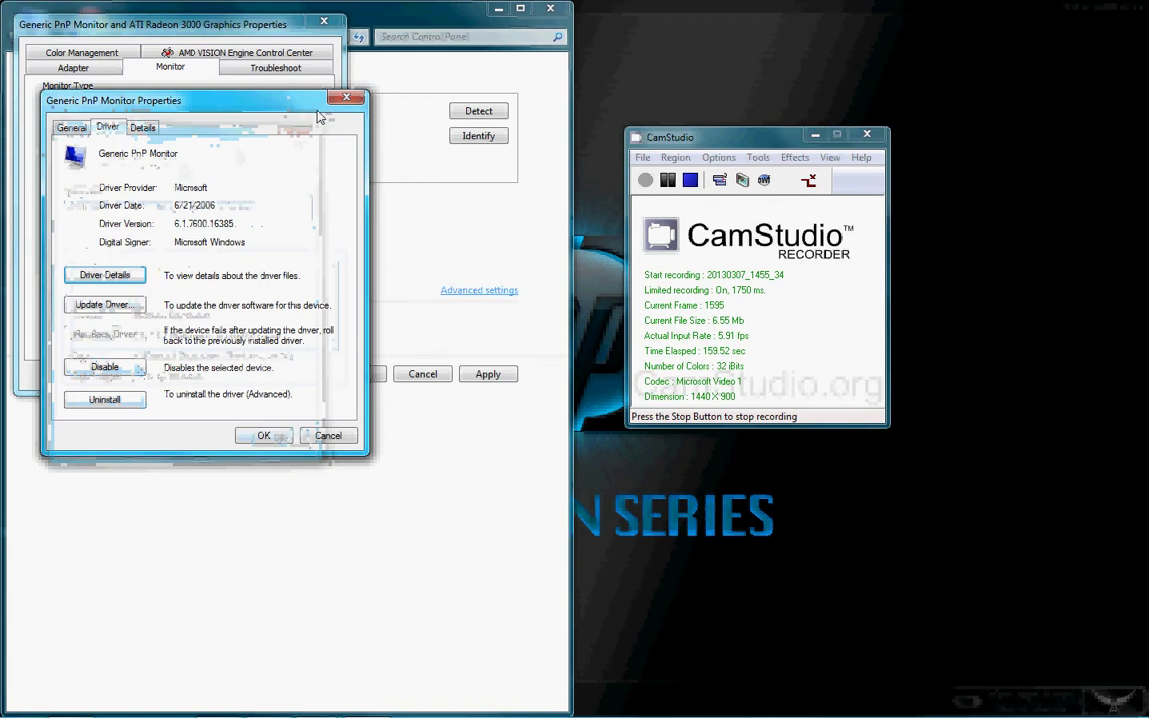
pyautogui.click(346, 97)
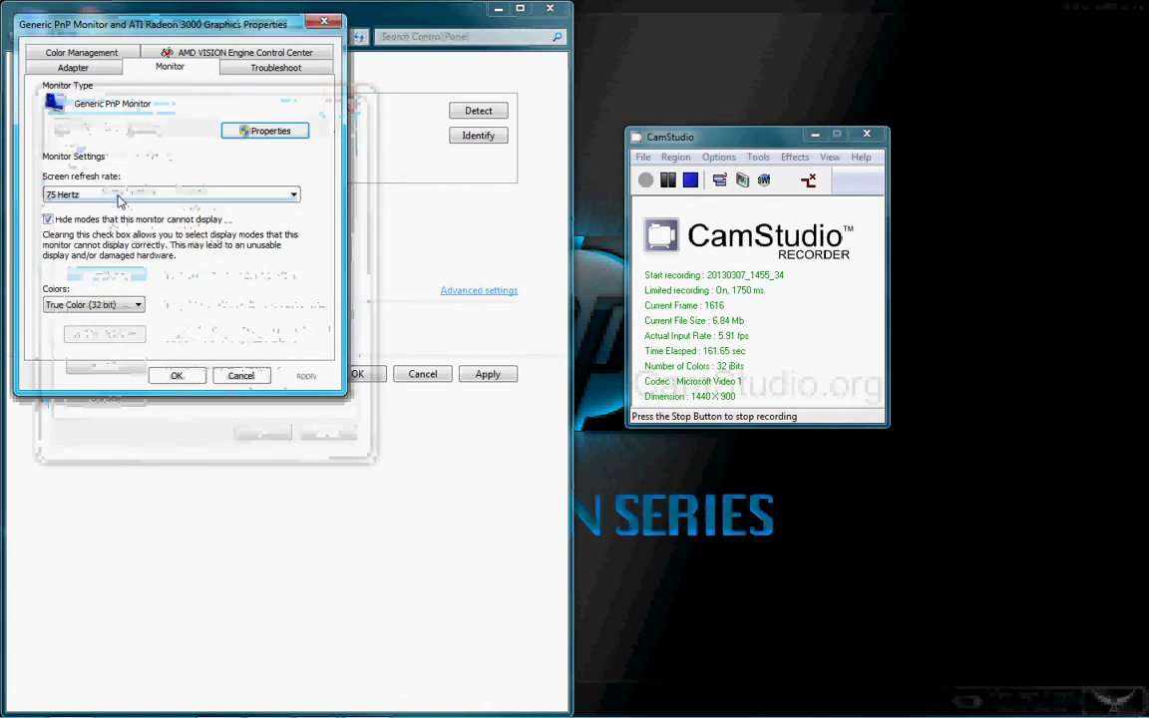
# Switch the refresh rate to 60 Hertz and back to 75 Hertz, keeping True Color (32 bit)
pyautogui.click(118, 197)
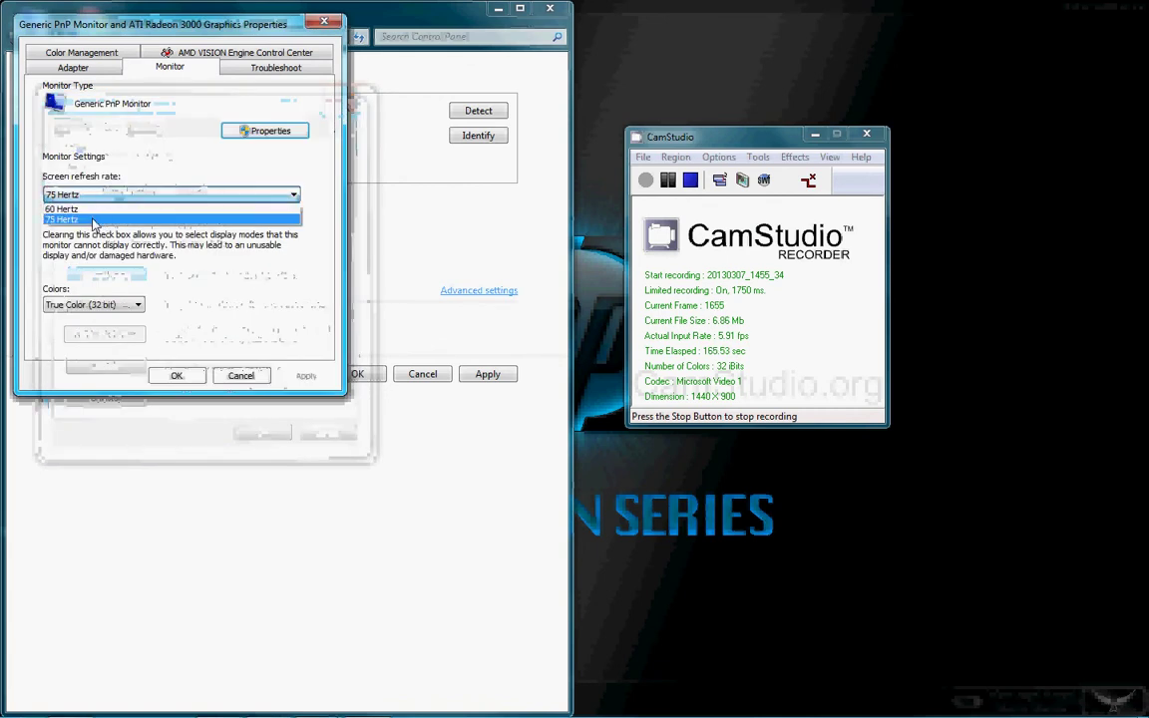
pyautogui.click(85, 209)
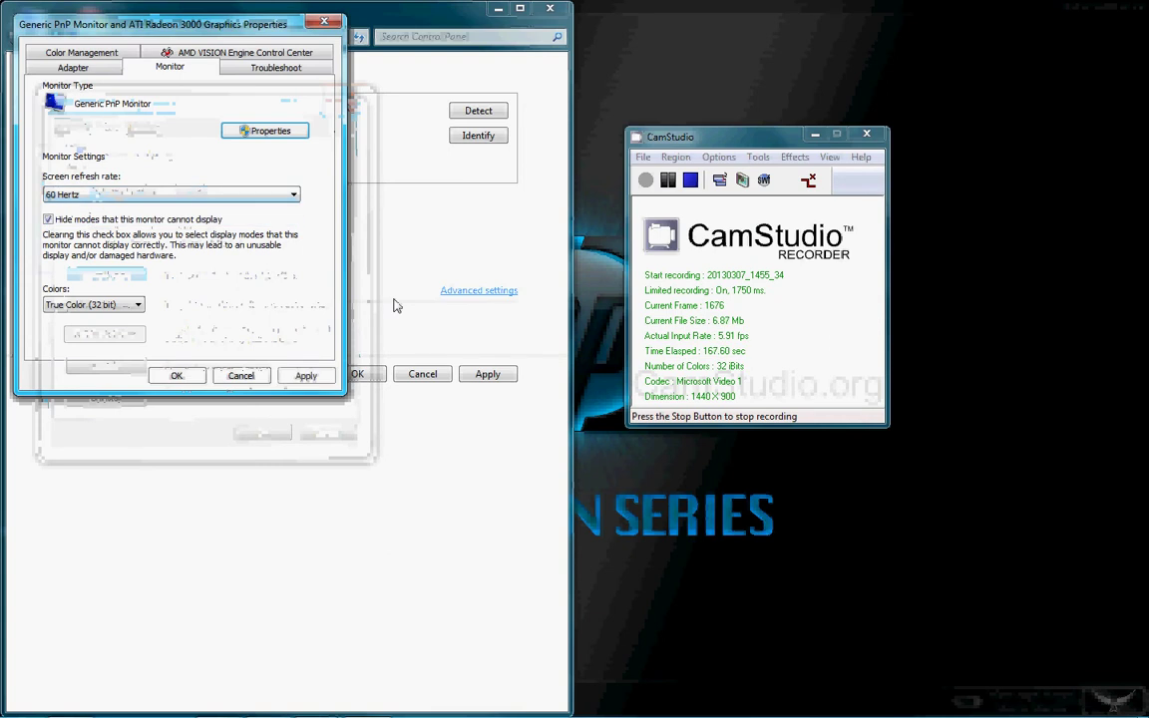
pyautogui.rightClick(653, 261)
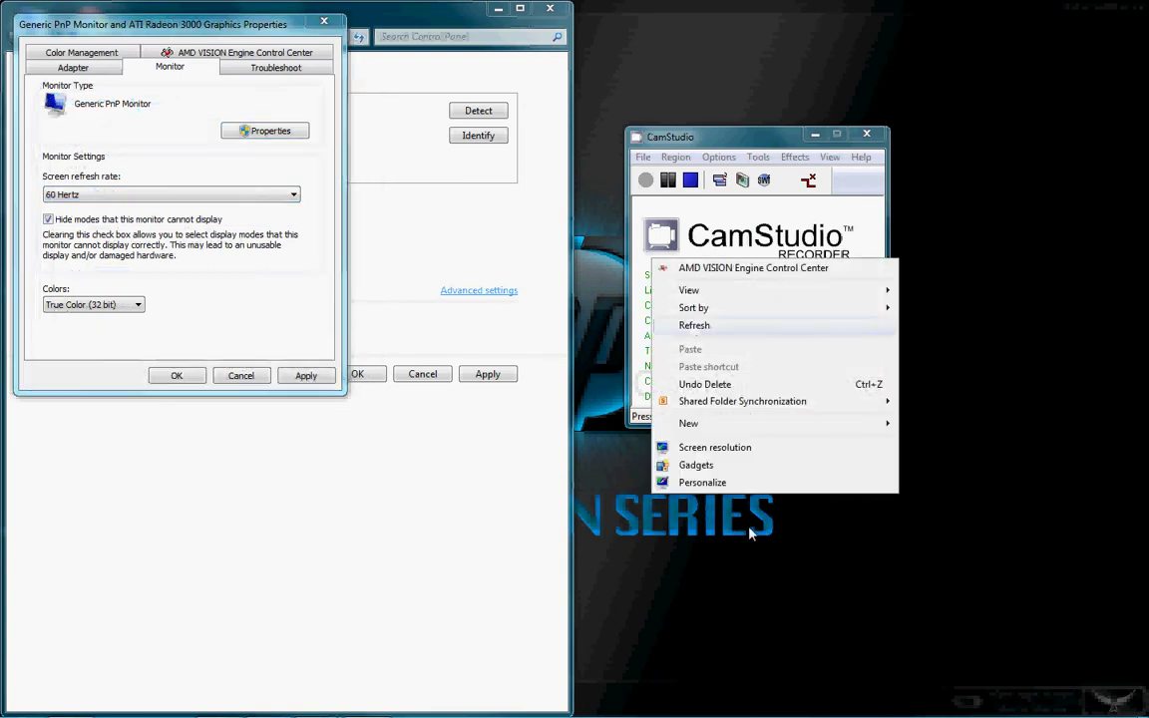
pyautogui.click(759, 584)
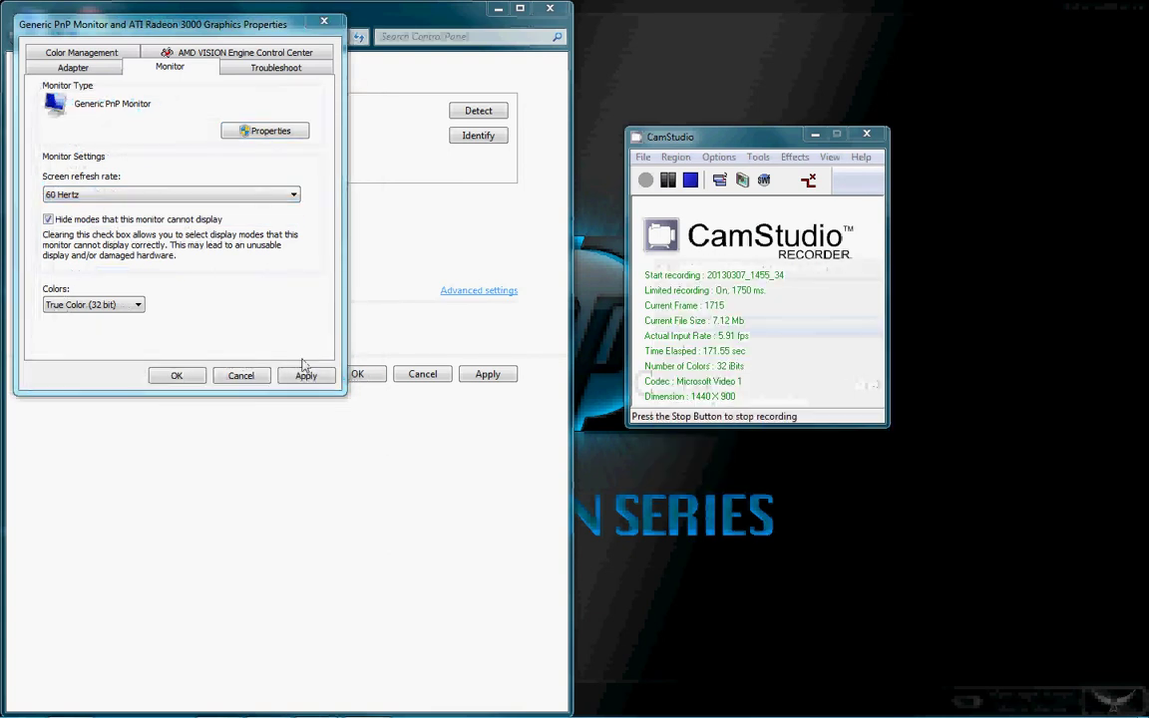
pyautogui.click(50, 195)
pyautogui.click(77, 220)
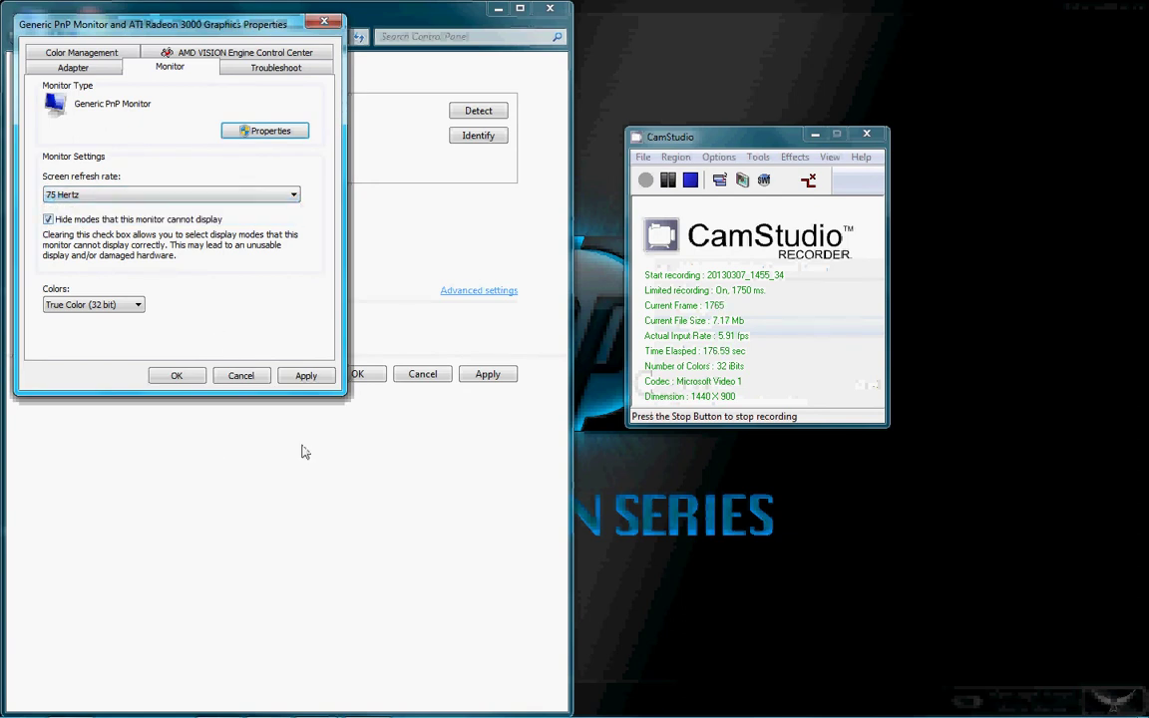
pyautogui.click(122, 305)
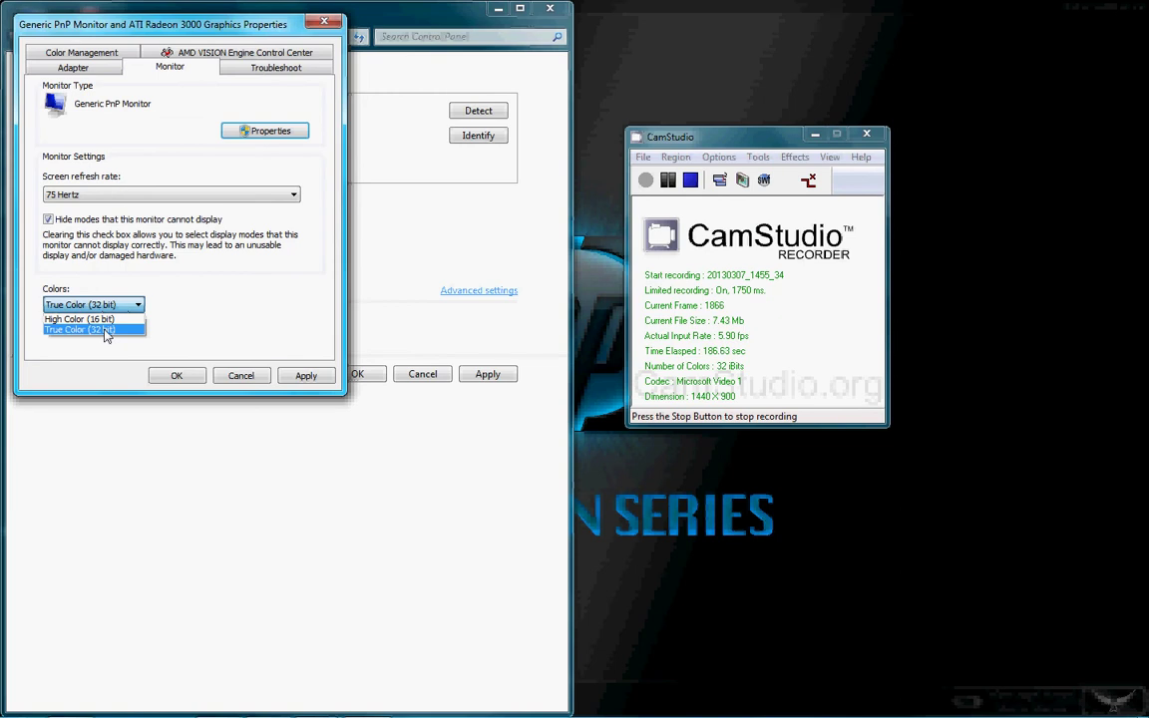
pyautogui.click(106, 332)
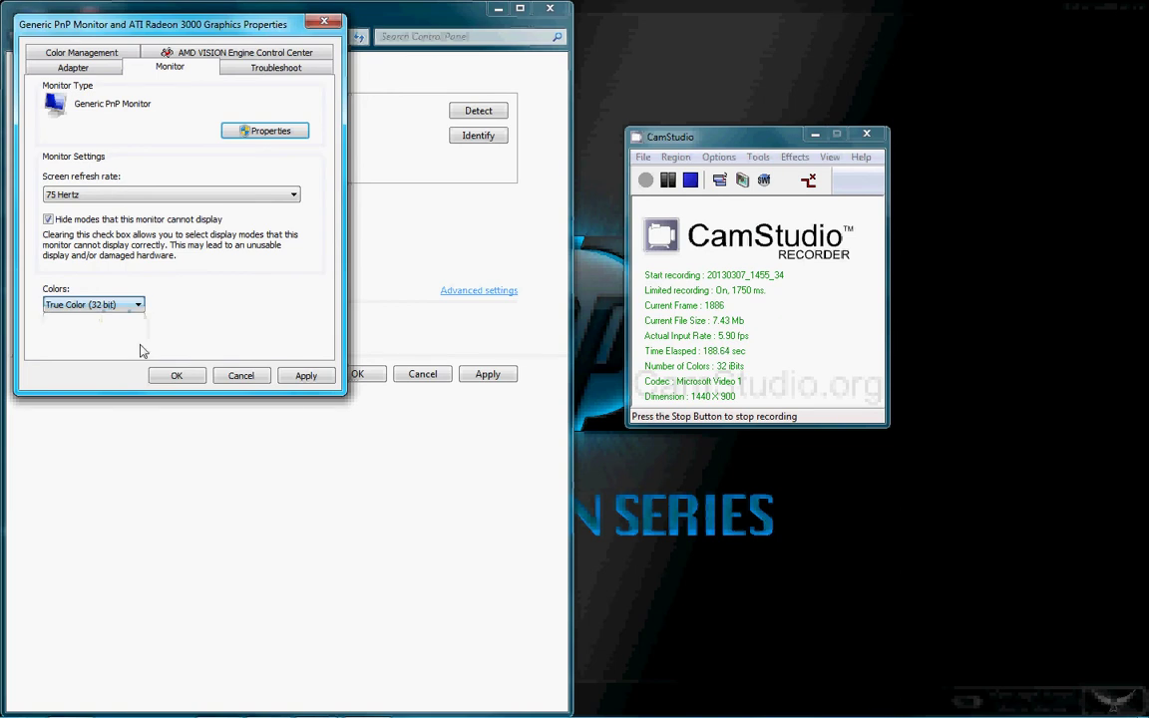
# Show the Troubleshoot tab, where this driver's troubleshooting settings cannot be changed
pyautogui.click(268, 65)
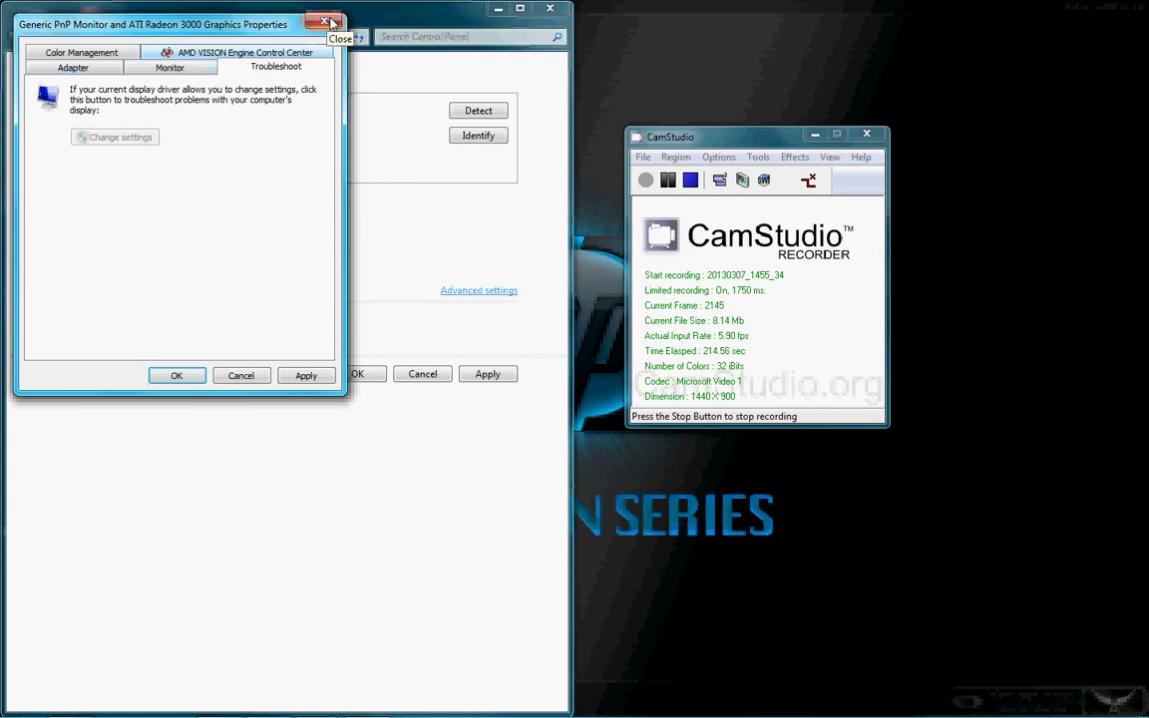
# Close the display dialogs and pick the Elvis album cover from Downloads as the desktop background
pyautogui.click(328, 22)
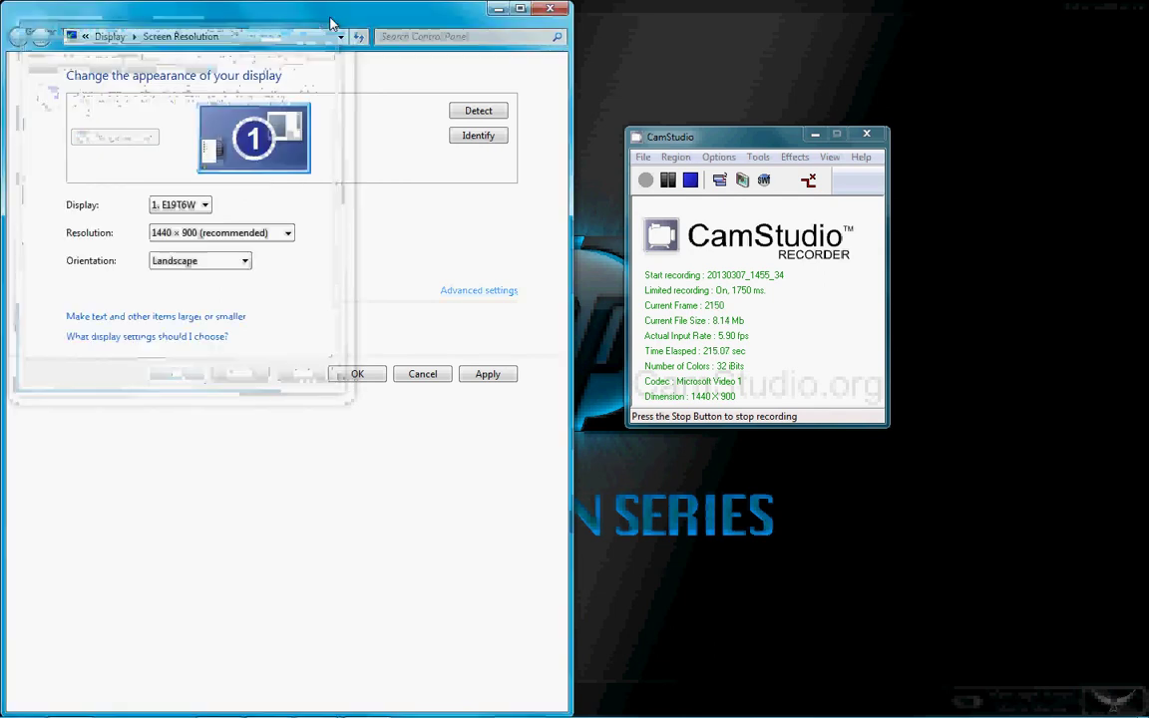
pyautogui.click(550, 10)
pyautogui.rightClick(404, 243)
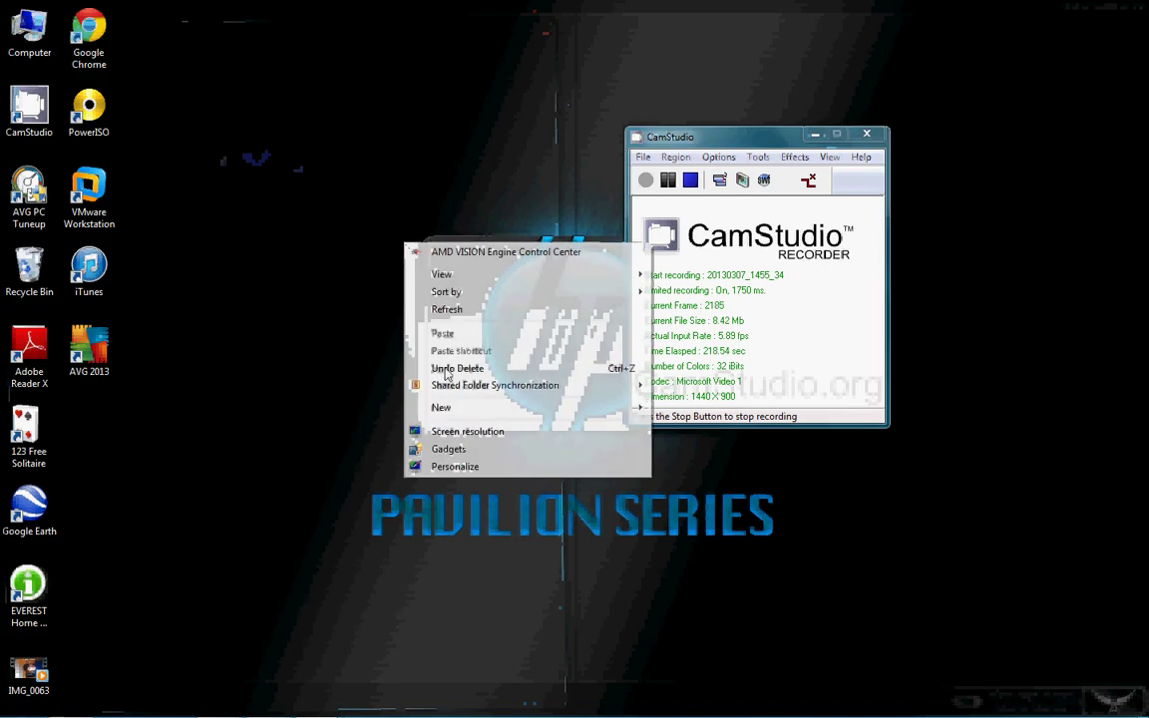
pyautogui.click(455, 467)
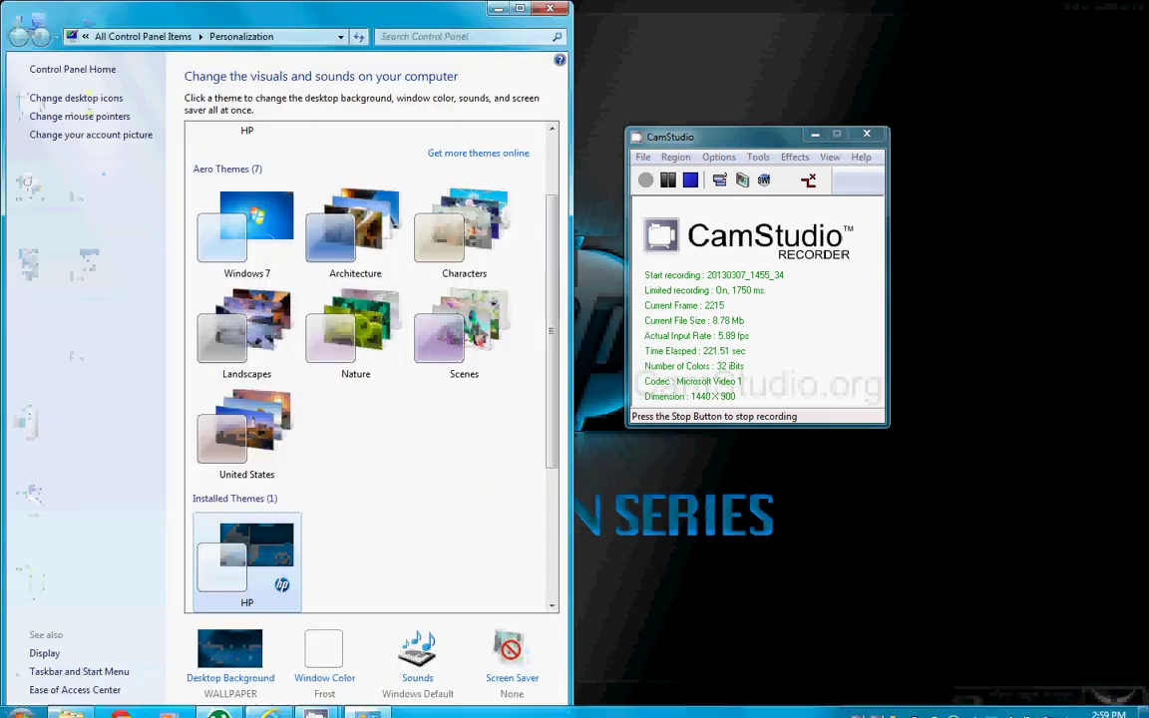
pyautogui.click(229, 663)
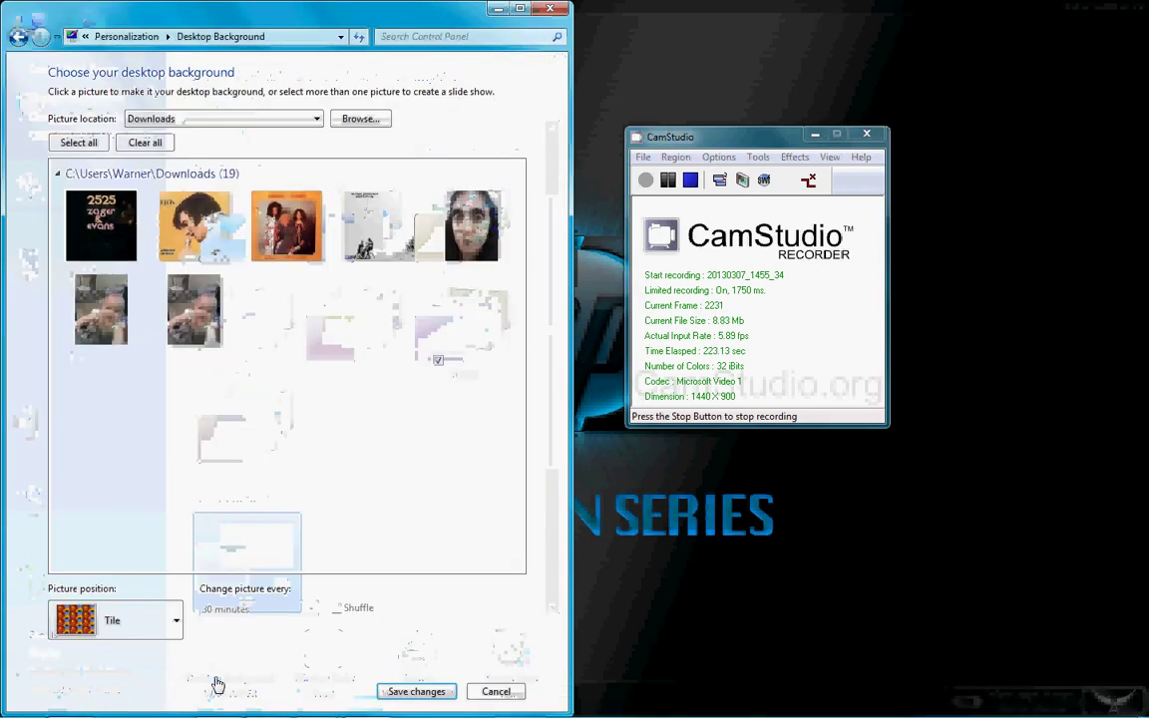
pyautogui.click(197, 219)
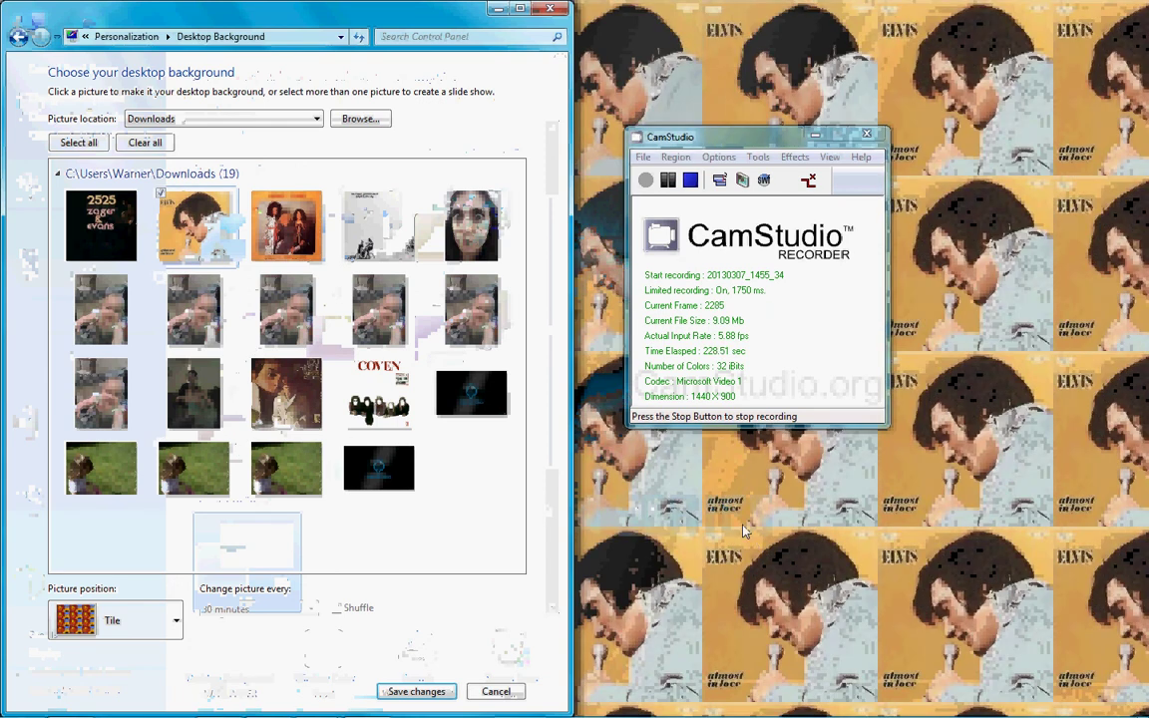
pyautogui.click(120, 620)
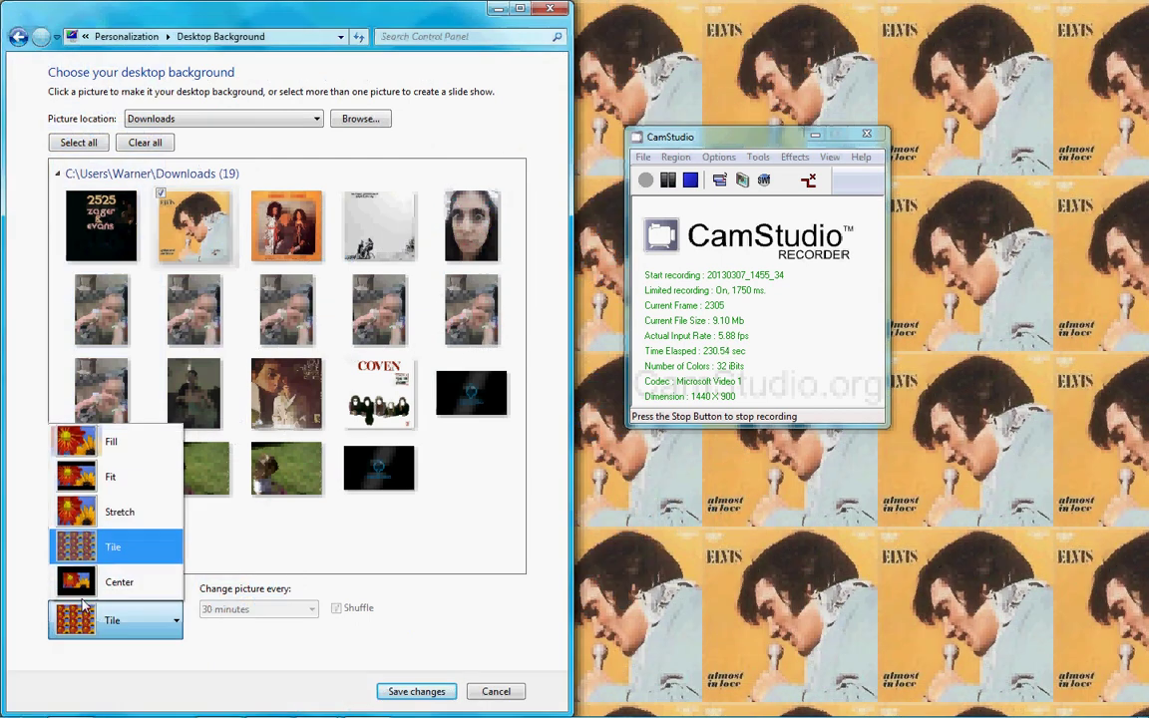
pyautogui.click(84, 576)
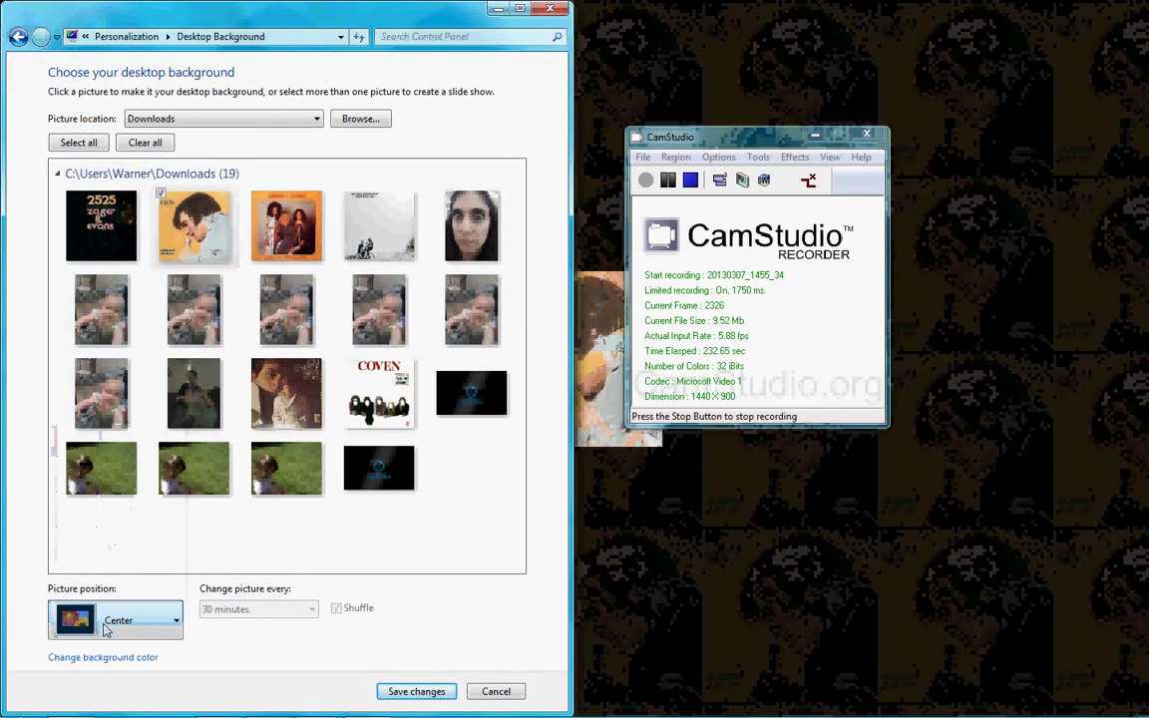
pyautogui.click(107, 630)
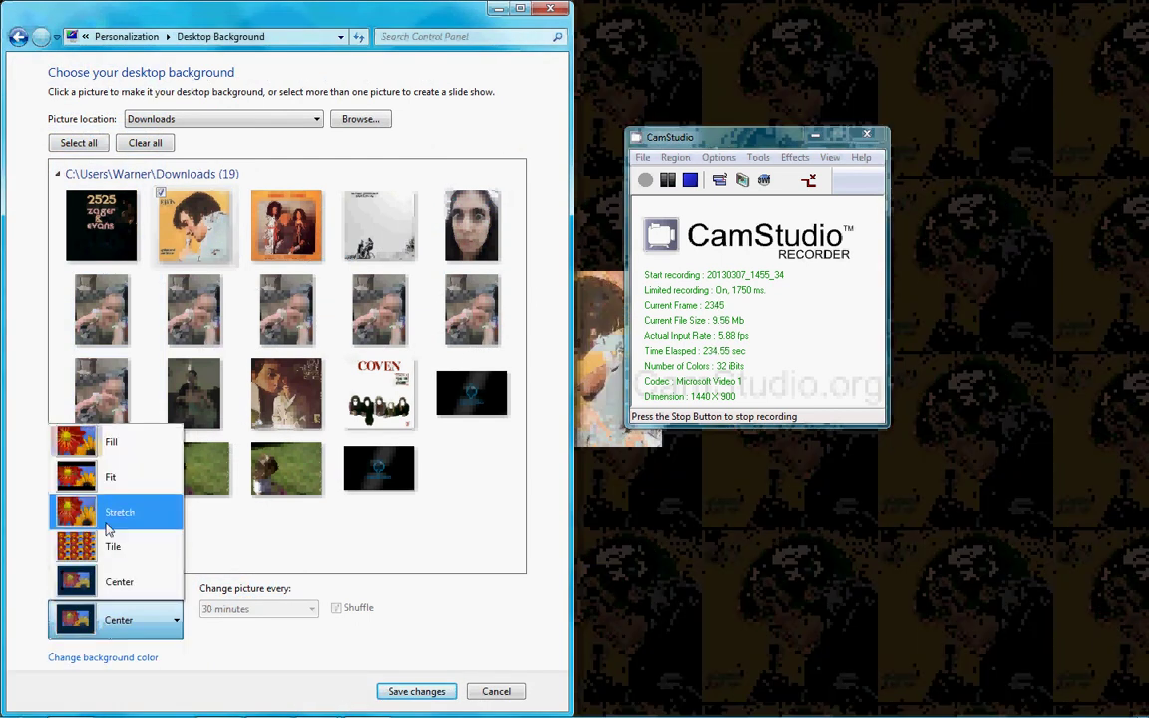
pyautogui.click(100, 508)
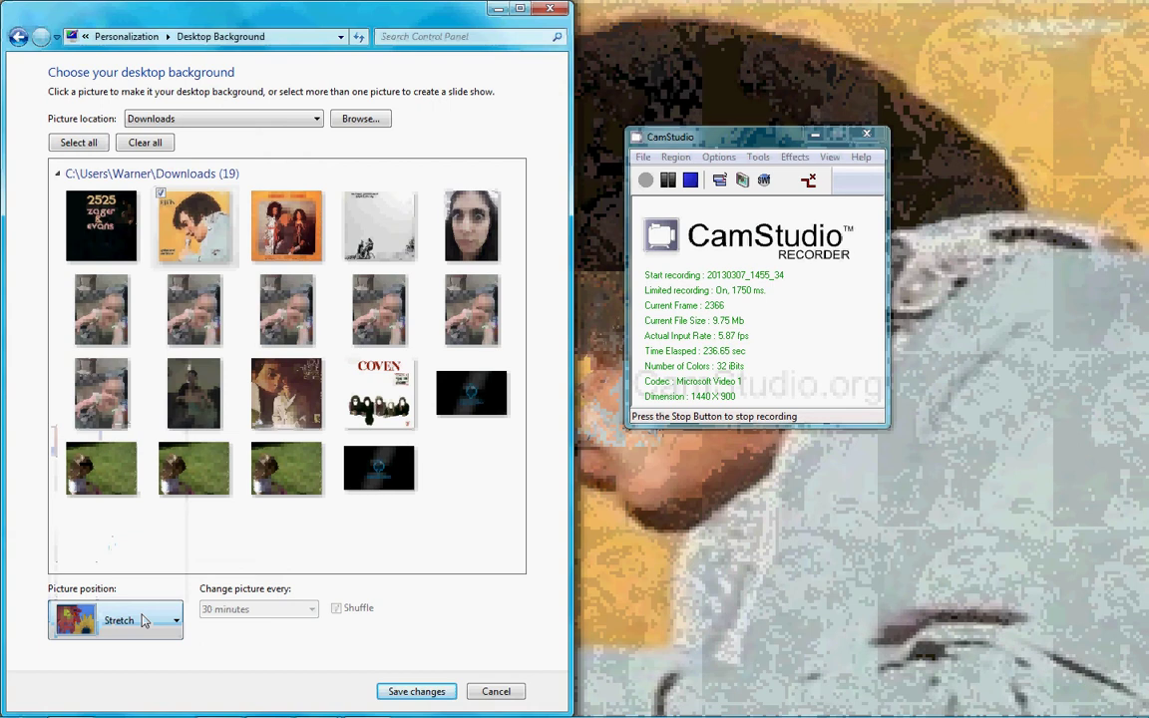
pyautogui.click(144, 620)
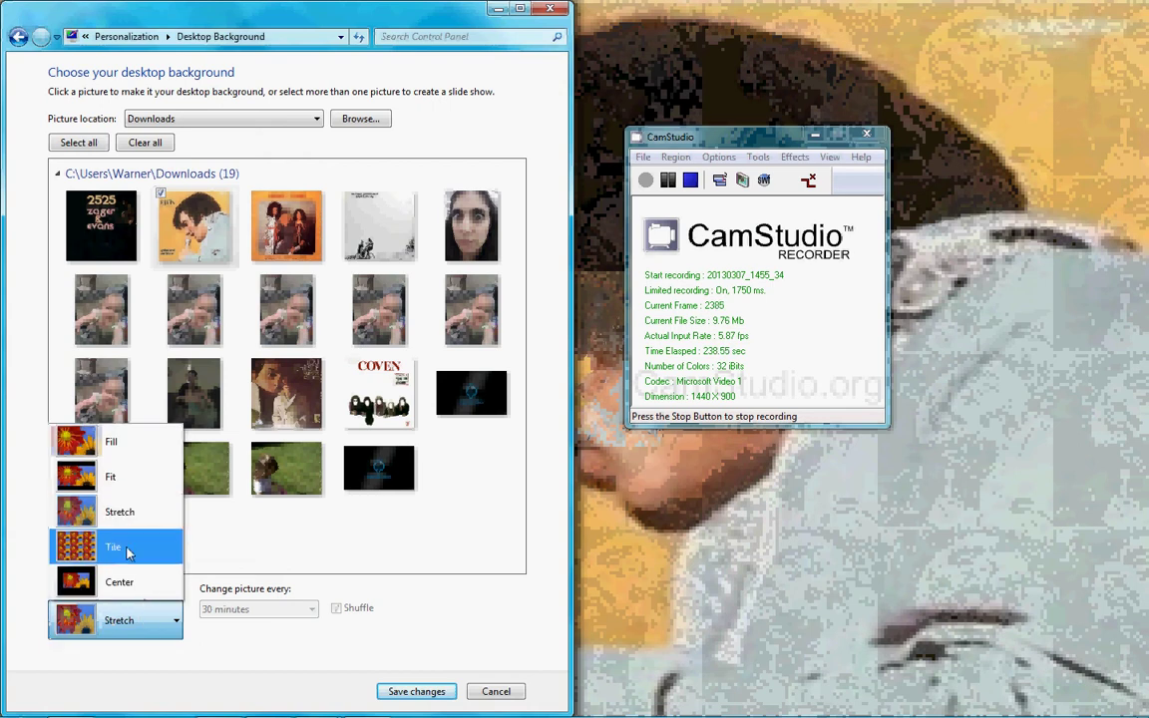
pyautogui.click(115, 431)
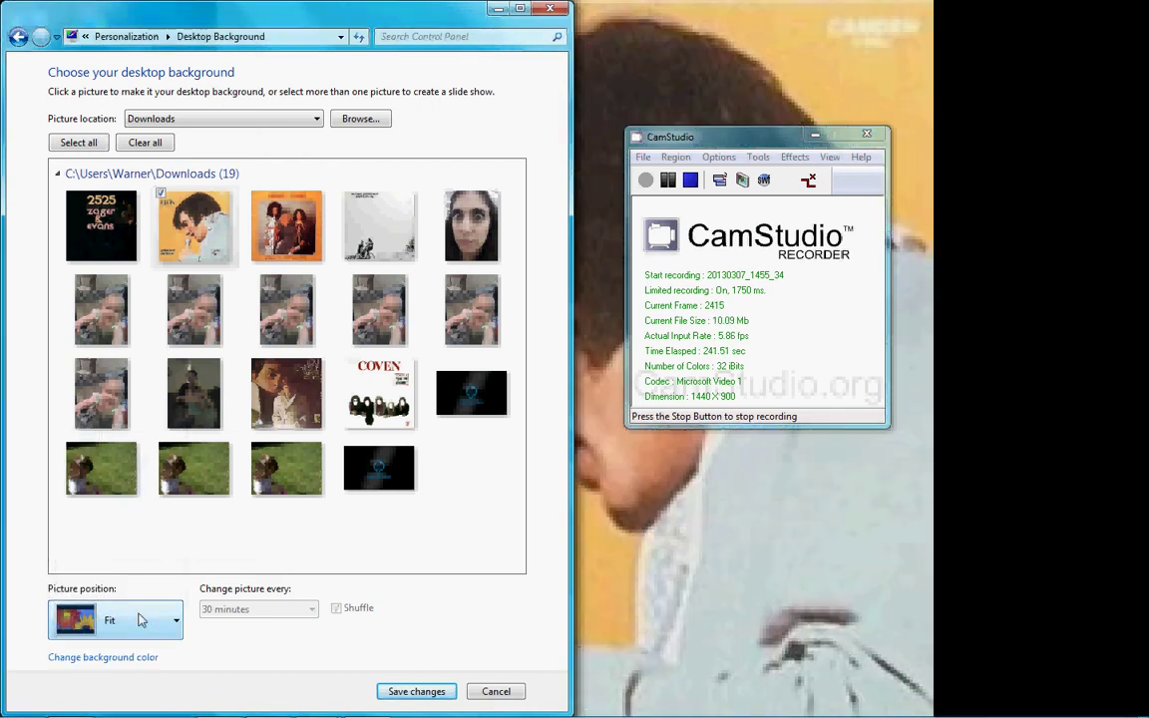
pyautogui.click(141, 620)
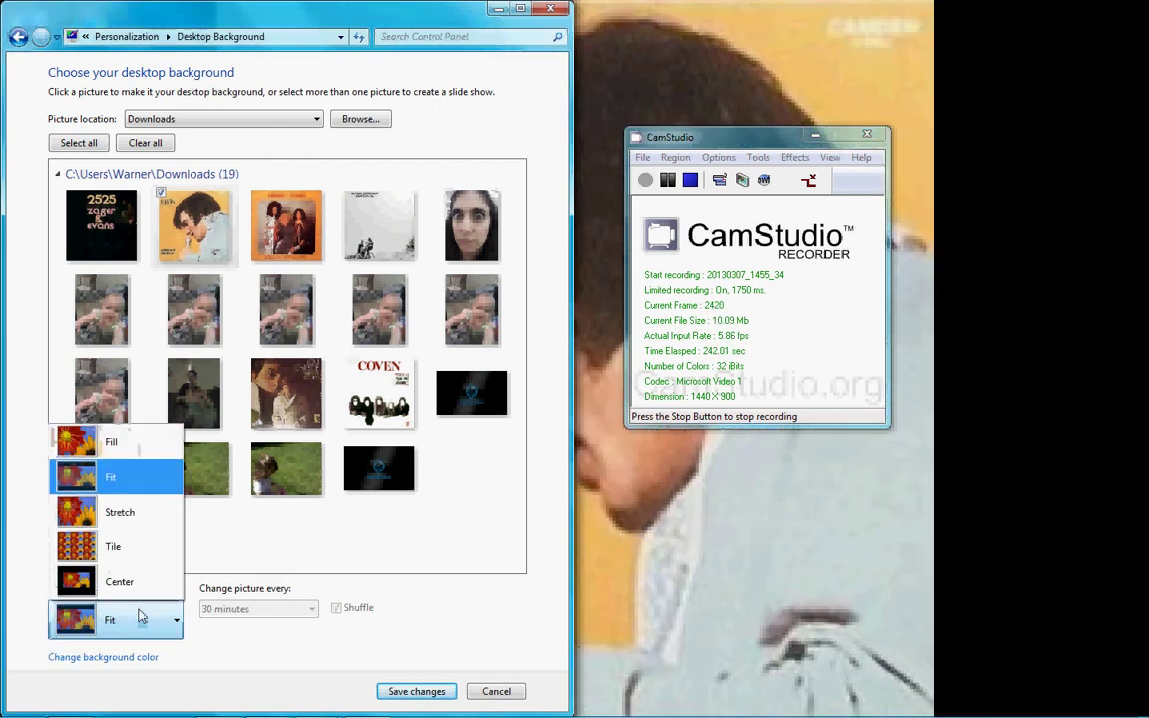
pyautogui.click(122, 452)
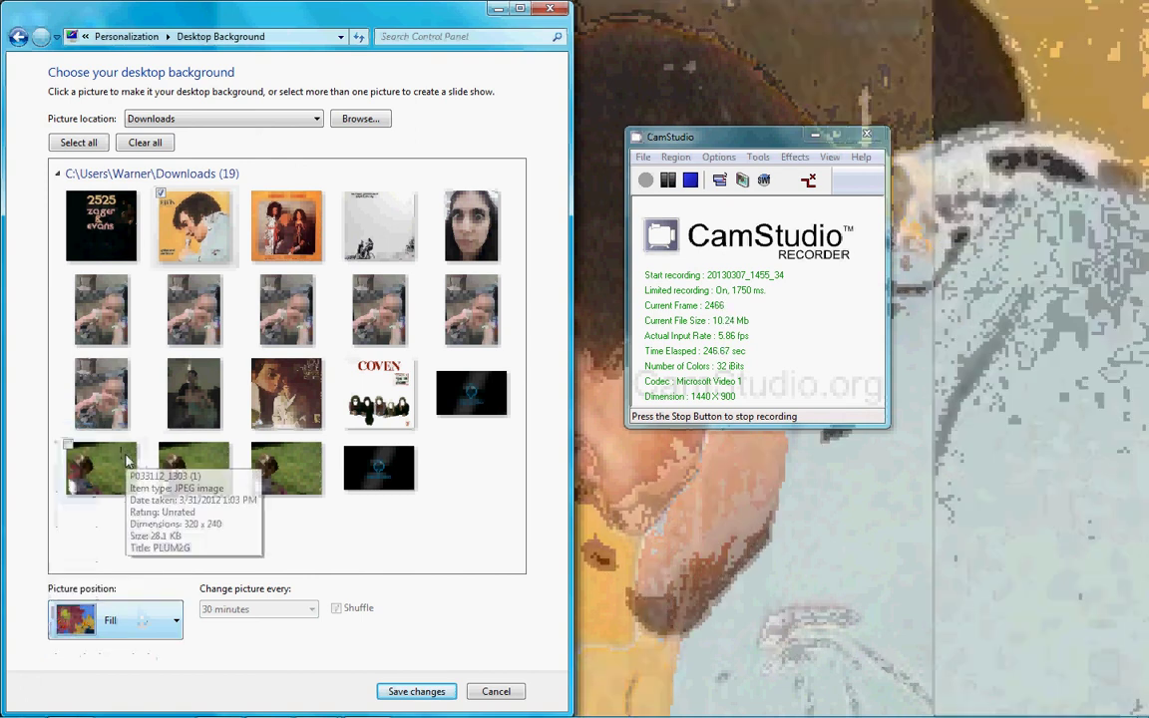
pyautogui.click(169, 635)
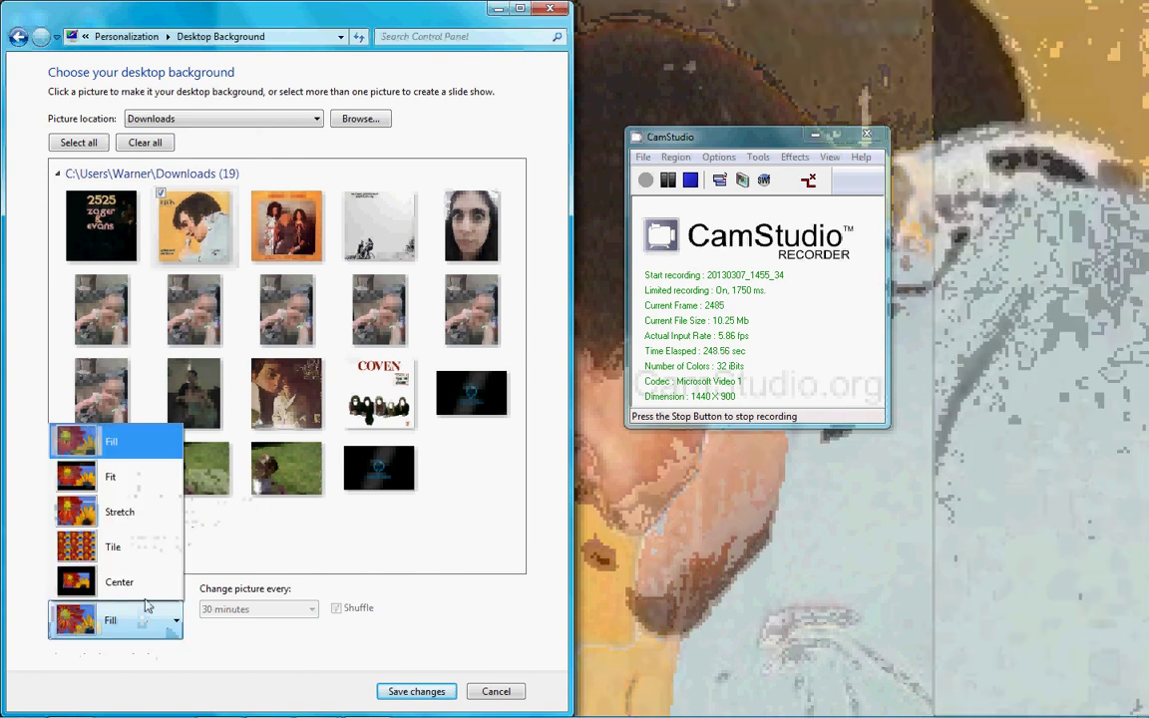
pyautogui.click(100, 546)
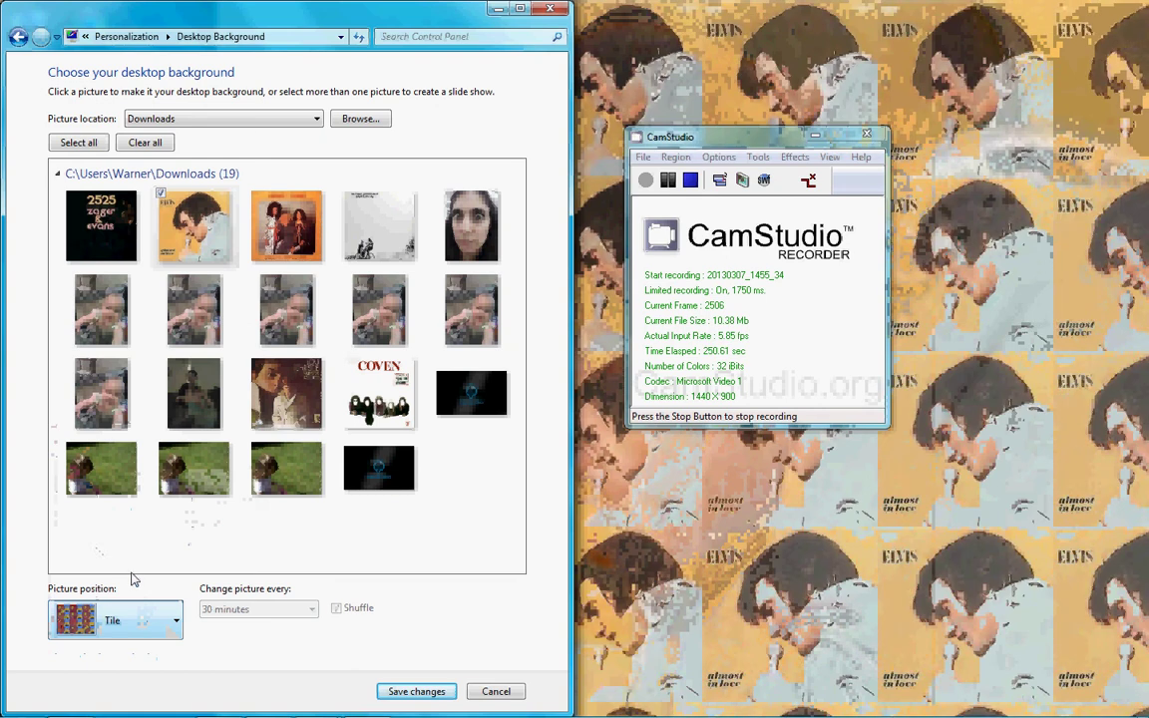
# Save the tiled Elvis background and minimize the Personalization window
pyautogui.click(406, 695)
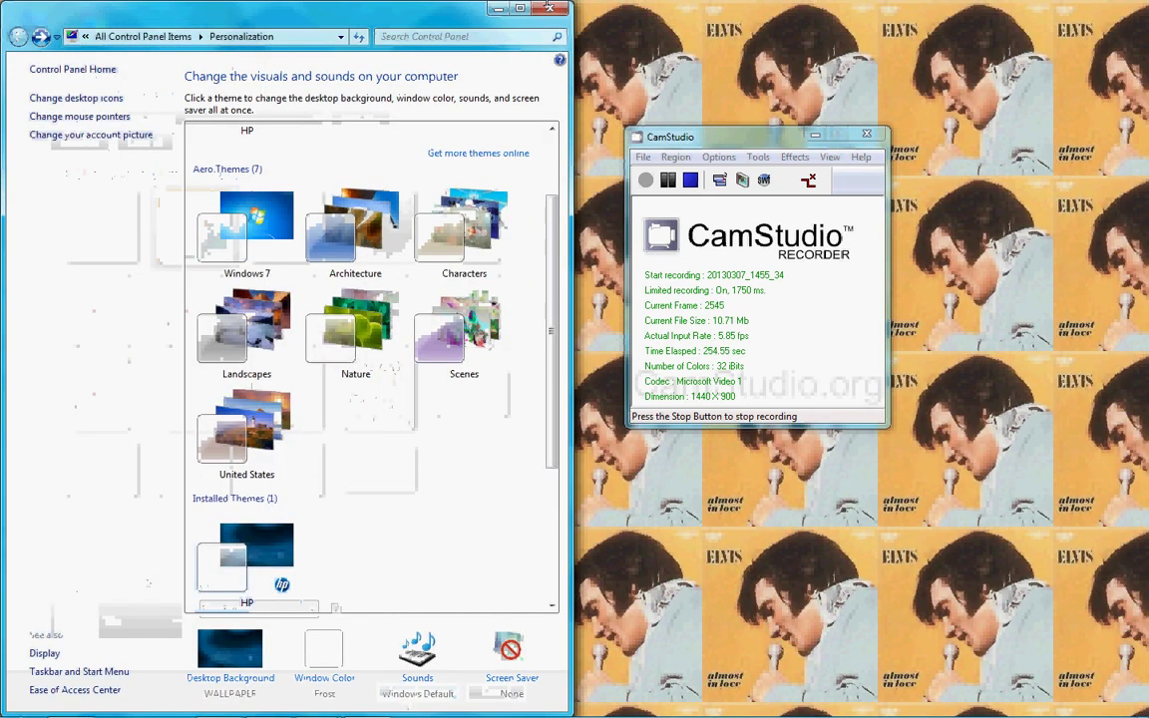
pyautogui.click(498, 8)
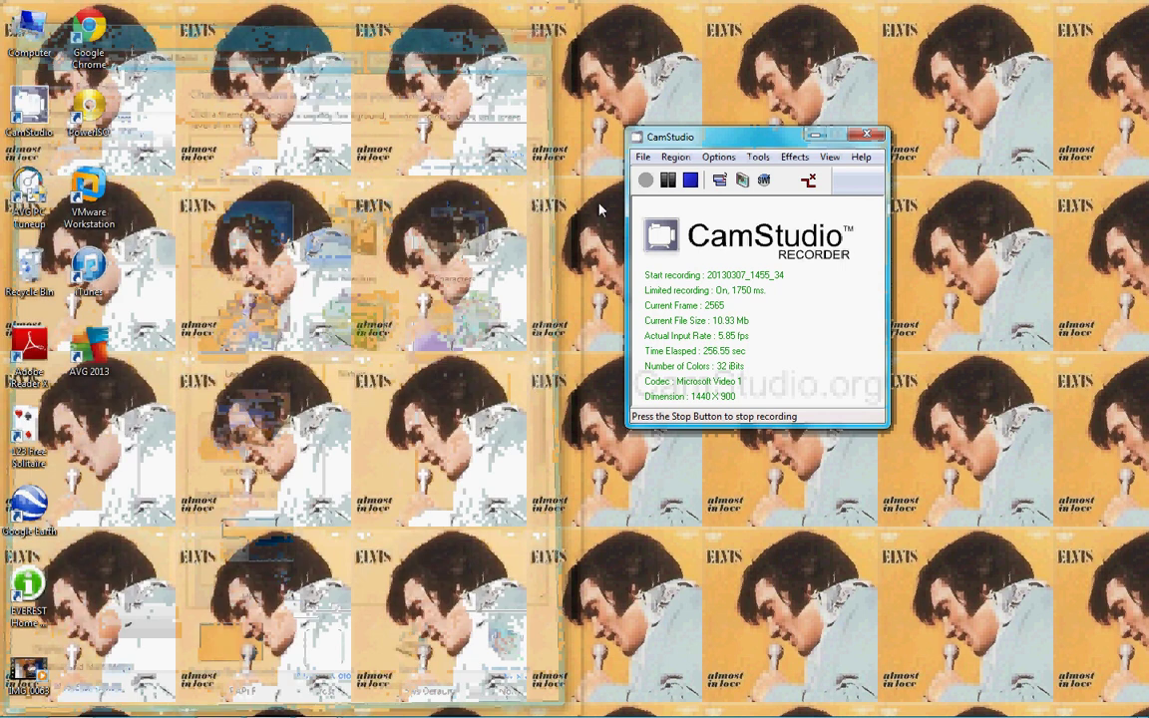